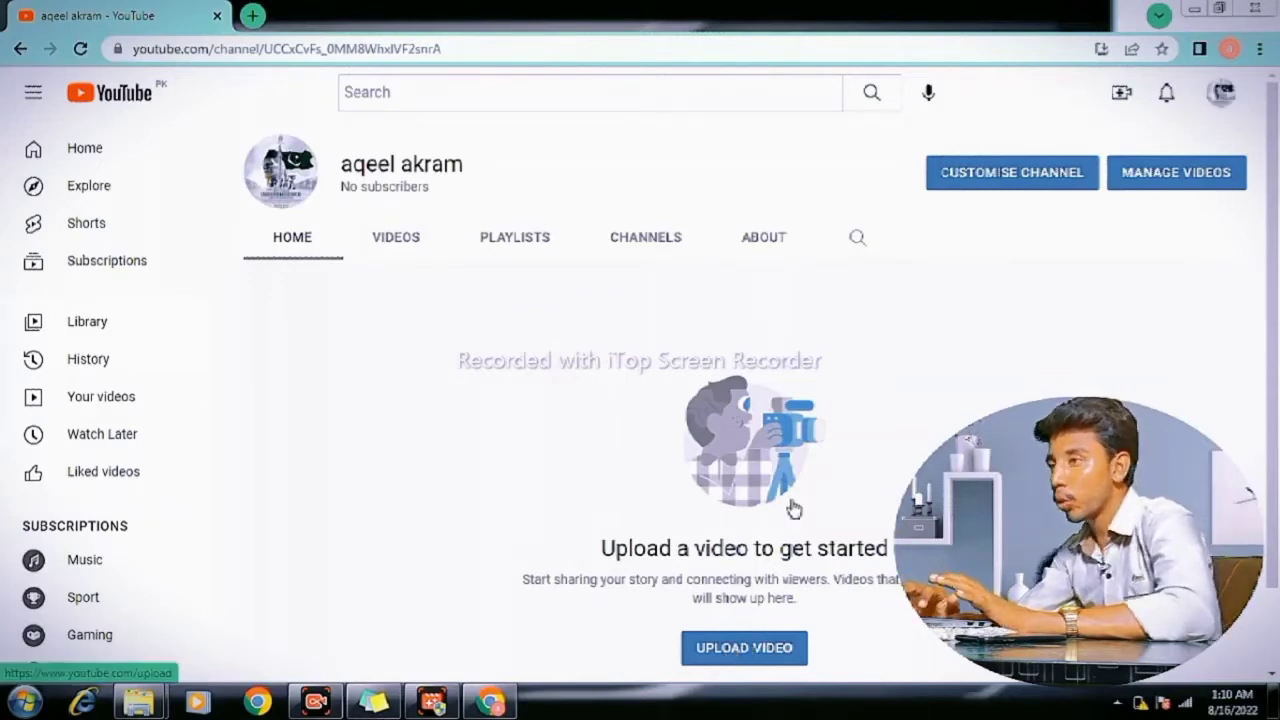
- Open the channel's customisation in YouTube Studio, dismiss the welcome message and bring up the channel's basic info settings
{"action": "left_click", "coordinate": [1013, 176]}
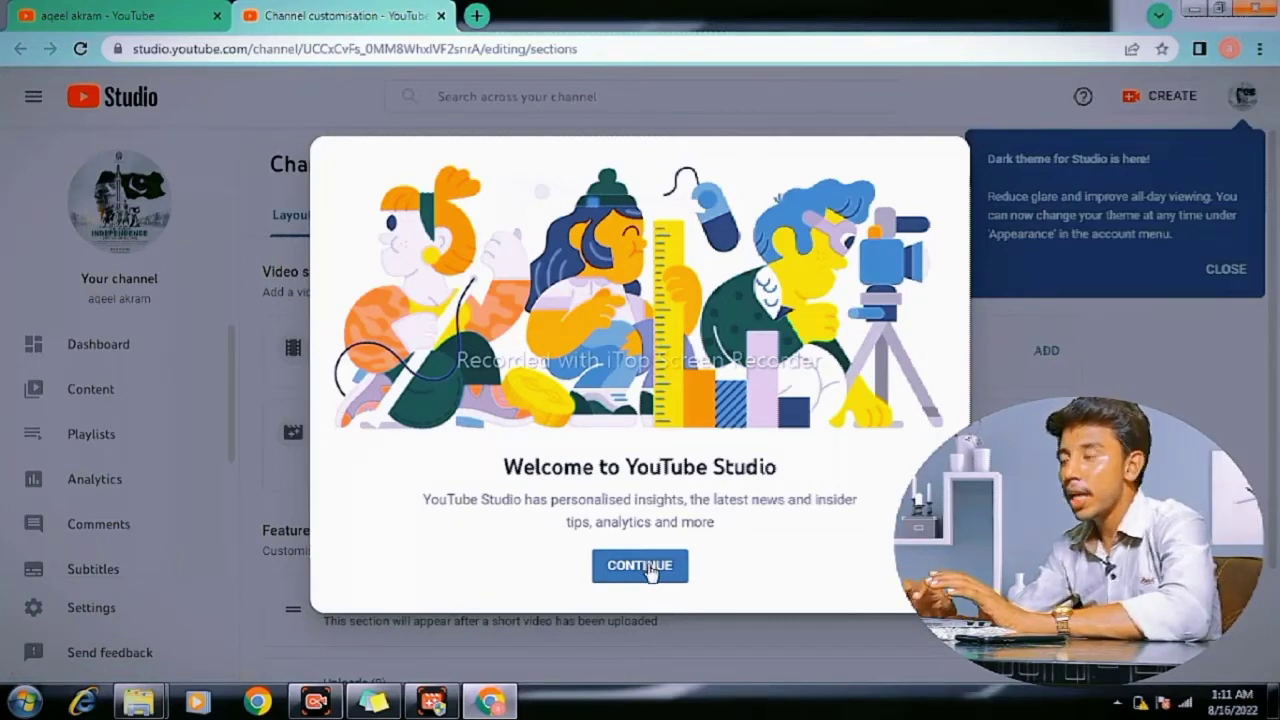
{"action": "left_click", "coordinate": [650, 566]}
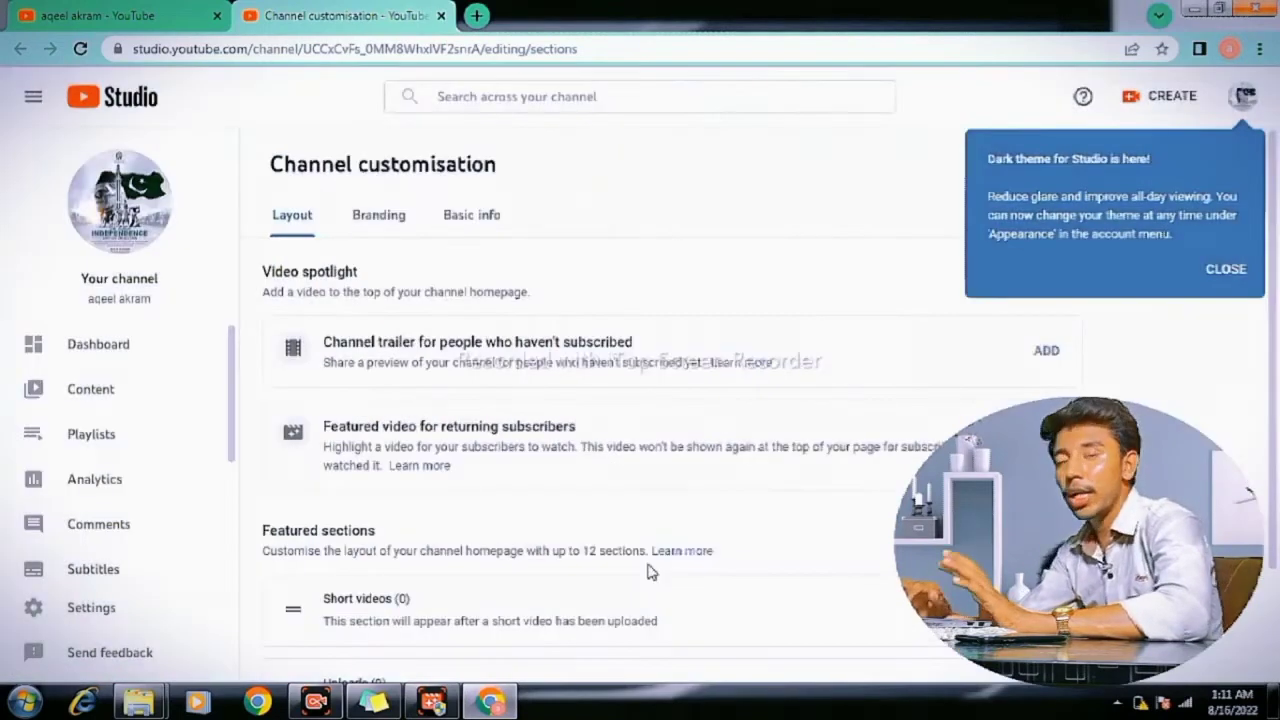
{"action": "left_click", "coordinate": [95, 609]}
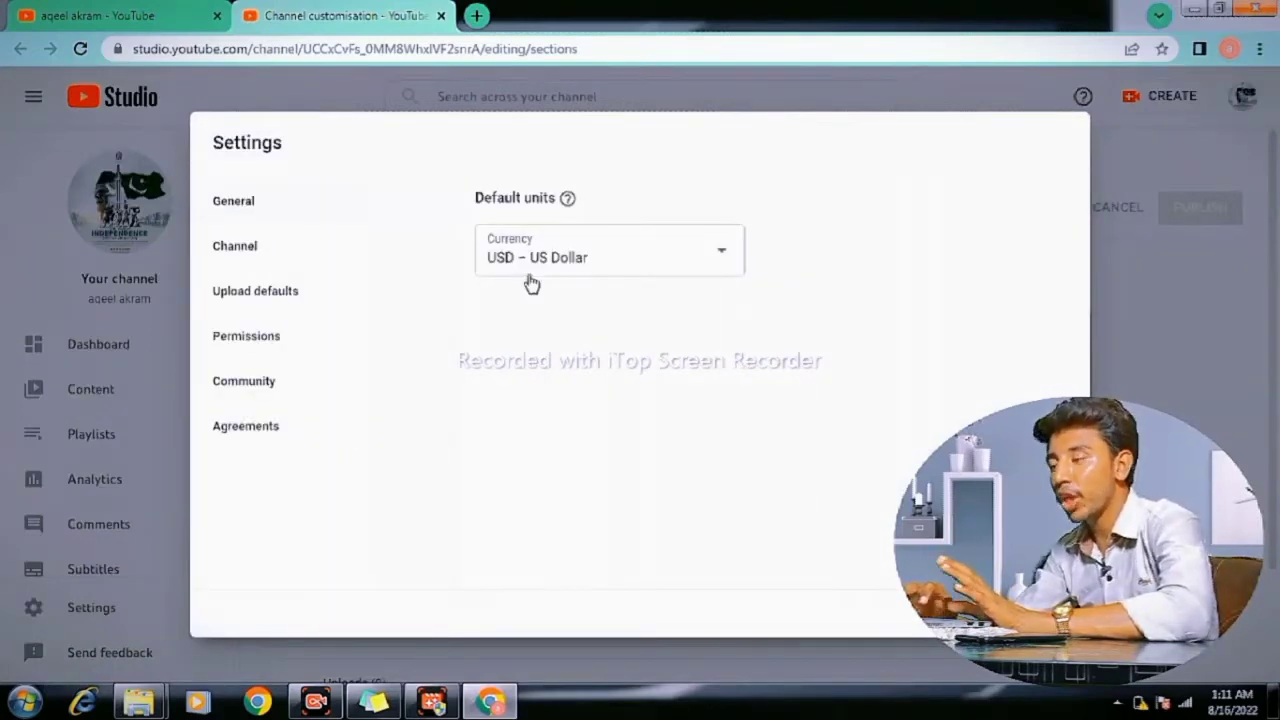
{"action": "left_click", "coordinate": [230, 258]}
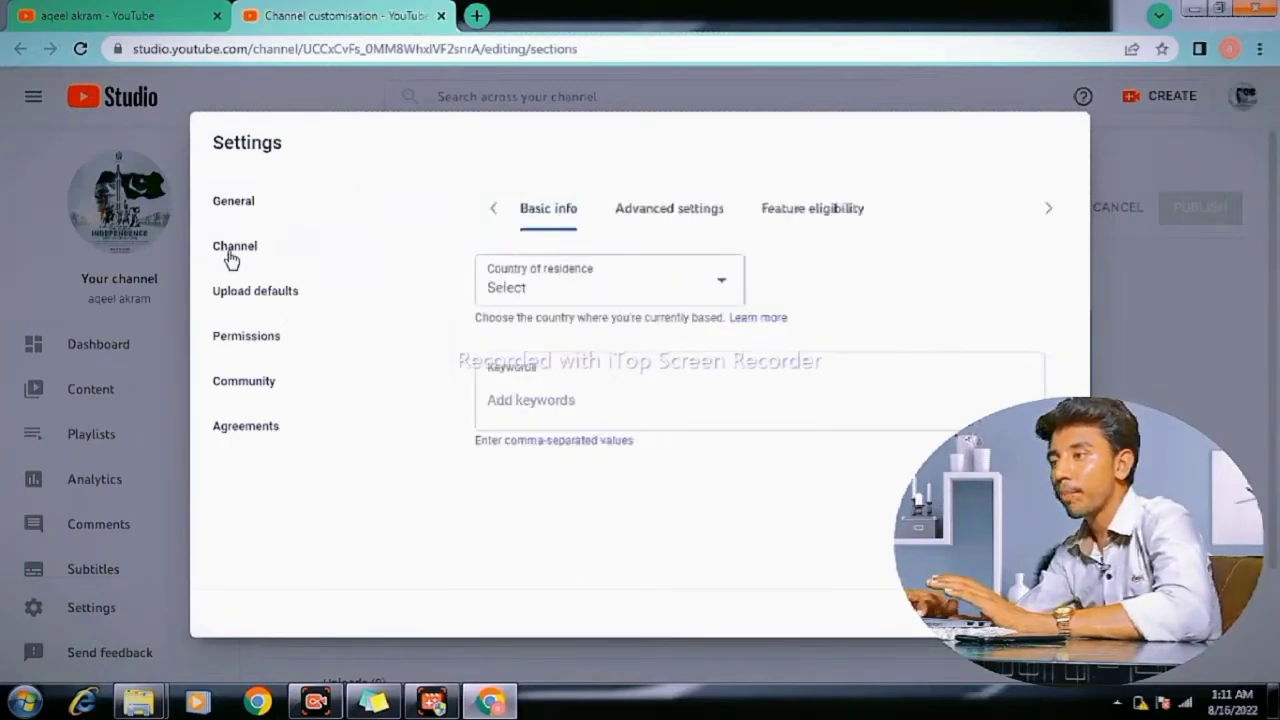
- Try to set the channel's country of residence to Pakistan
{"action": "left_click", "coordinate": [593, 291]}
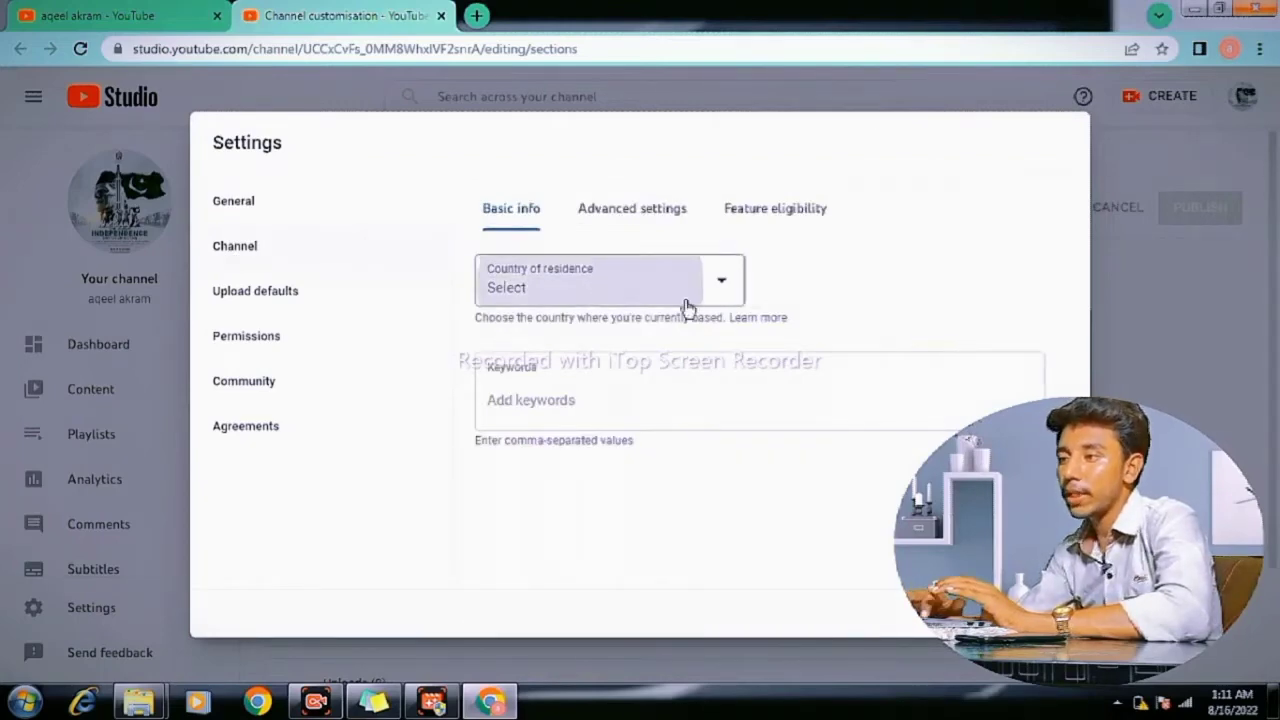
{"action": "left_click", "coordinate": [722, 281]}
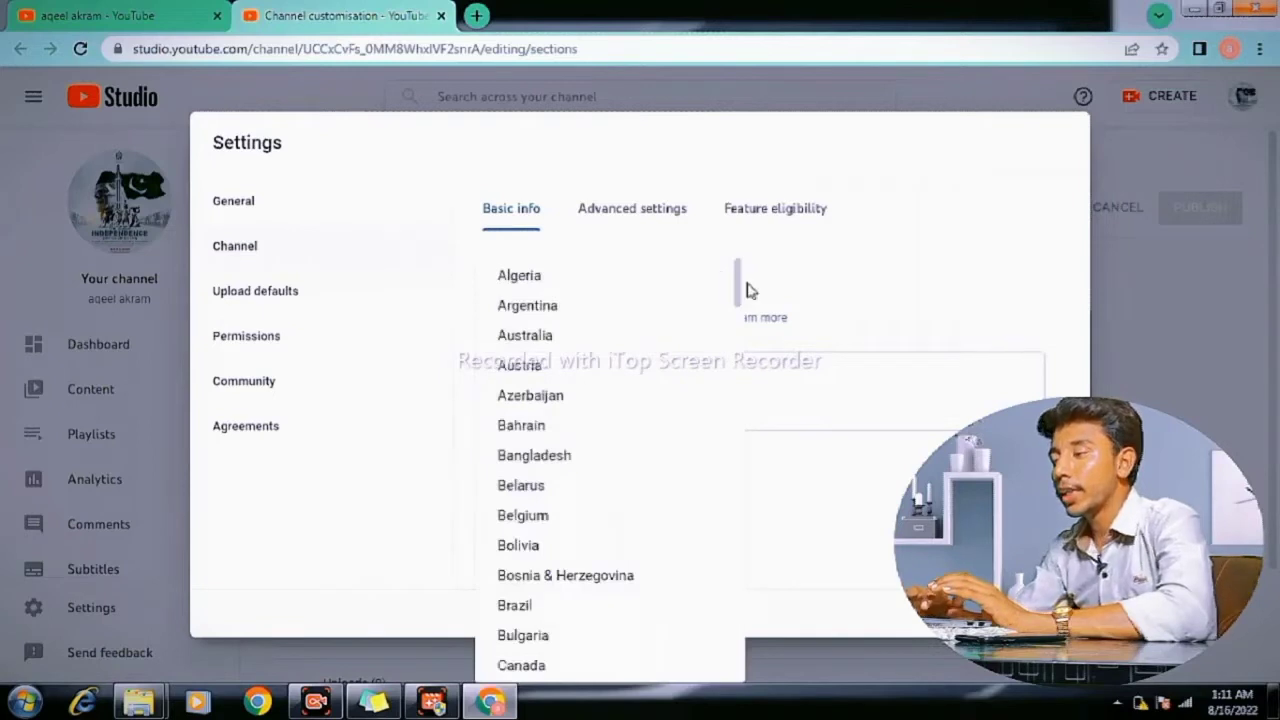
{"action": "scroll", "coordinate": [763, 514], "scroll_direction": "down", "scroll_amount": 20}
{"action": "scroll", "coordinate": [760, 530], "scroll_direction": "down", "scroll_amount": 3}
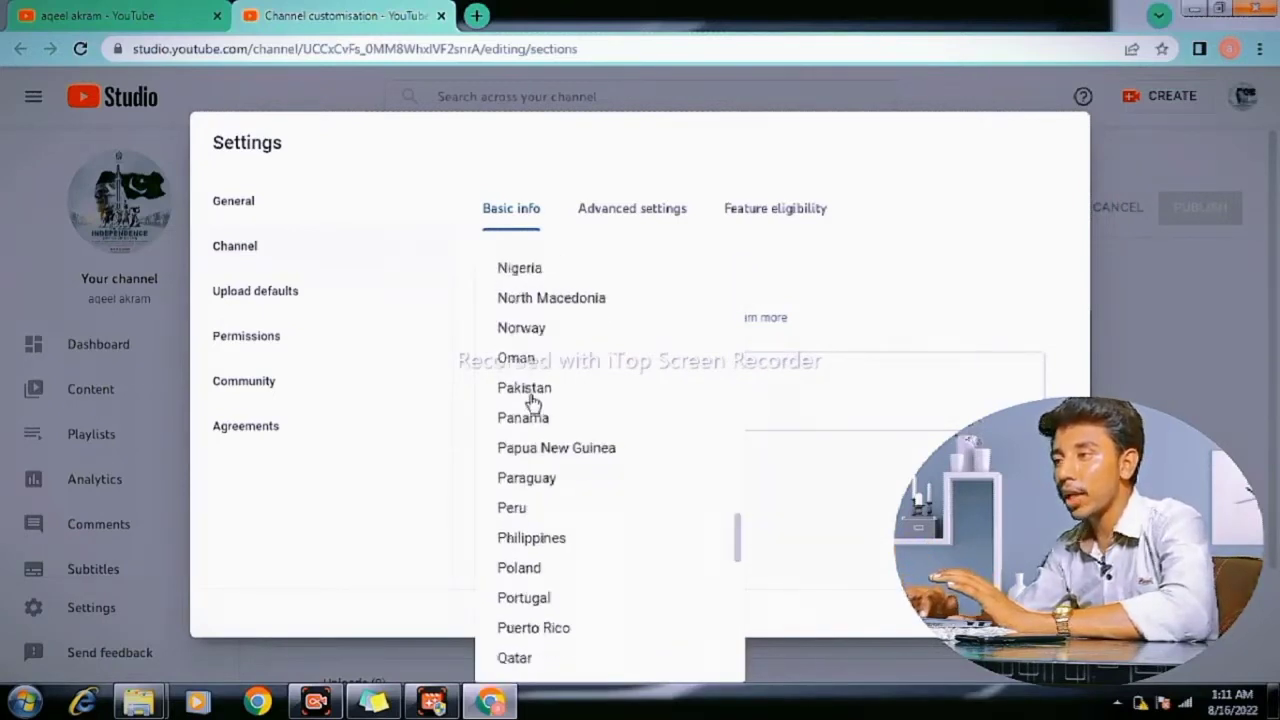
{"action": "left_click", "coordinate": [531, 392]}
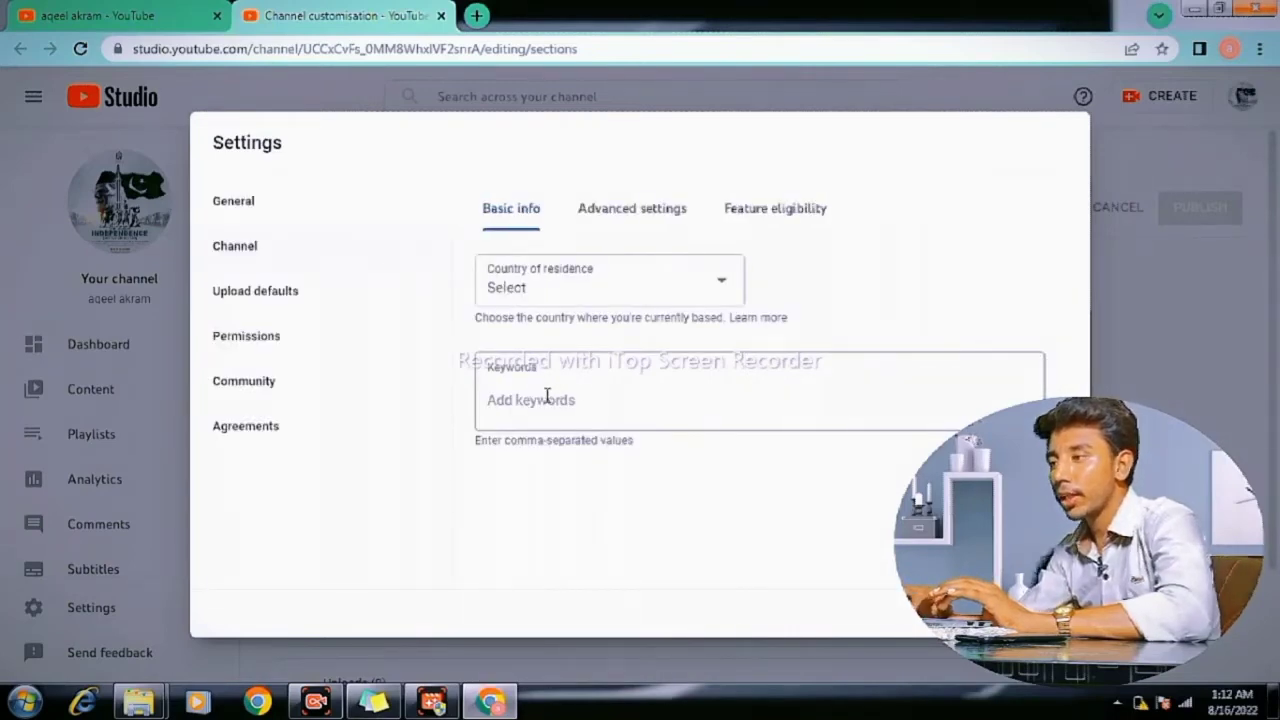
- Set the country of residence to Pakistan in the channel's basic info settings
{"action": "left_click", "coordinate": [707, 287]}
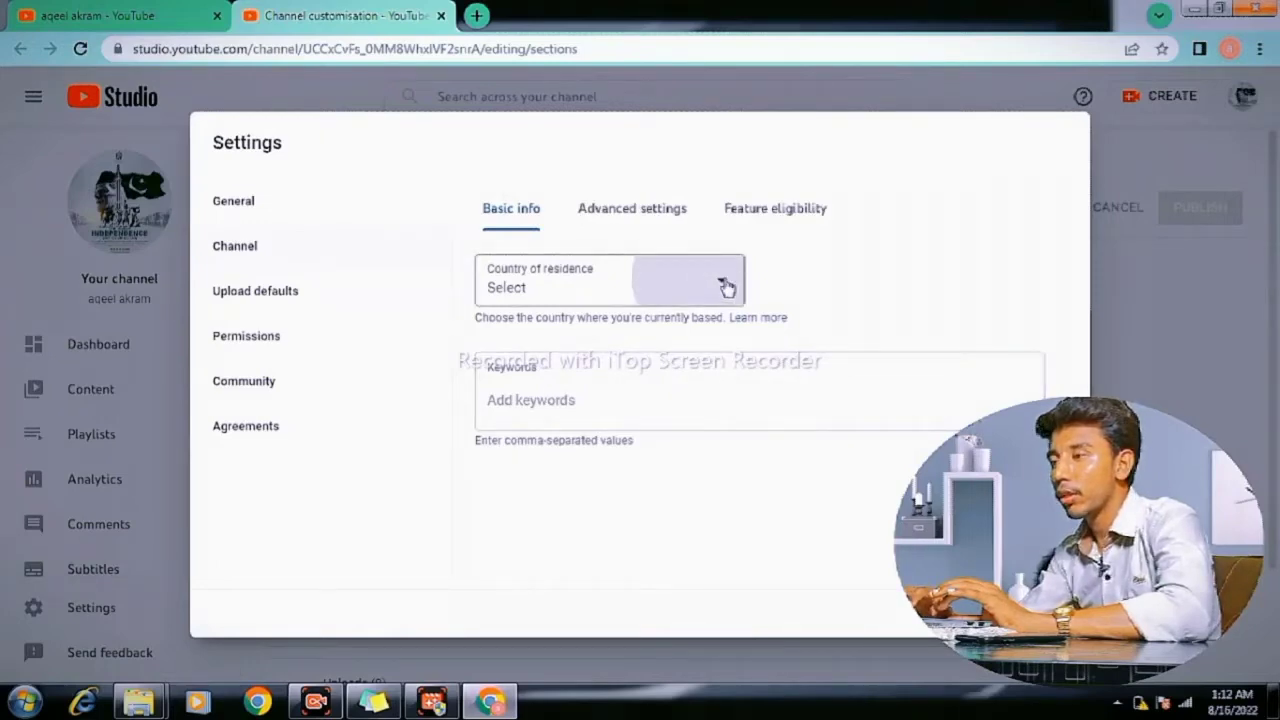
{"action": "left_click", "coordinate": [727, 287]}
{"action": "left_click", "coordinate": [727, 287]}
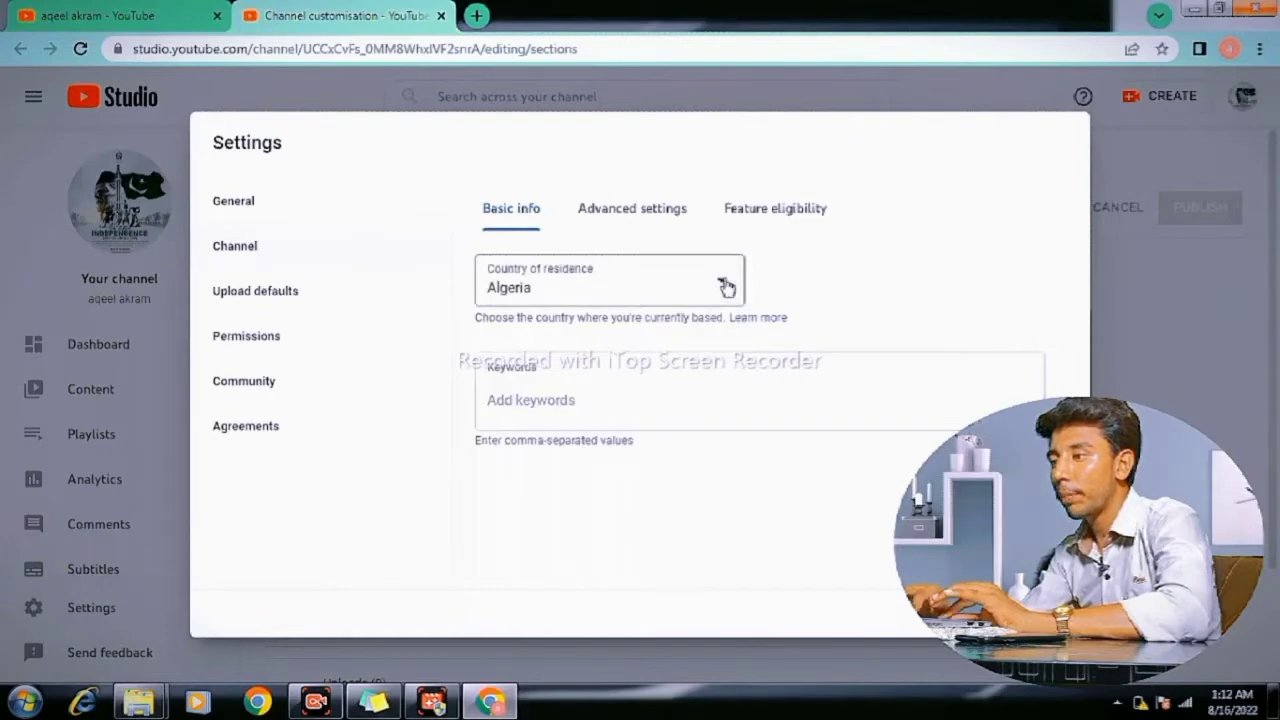
{"action": "left_click", "coordinate": [727, 287]}
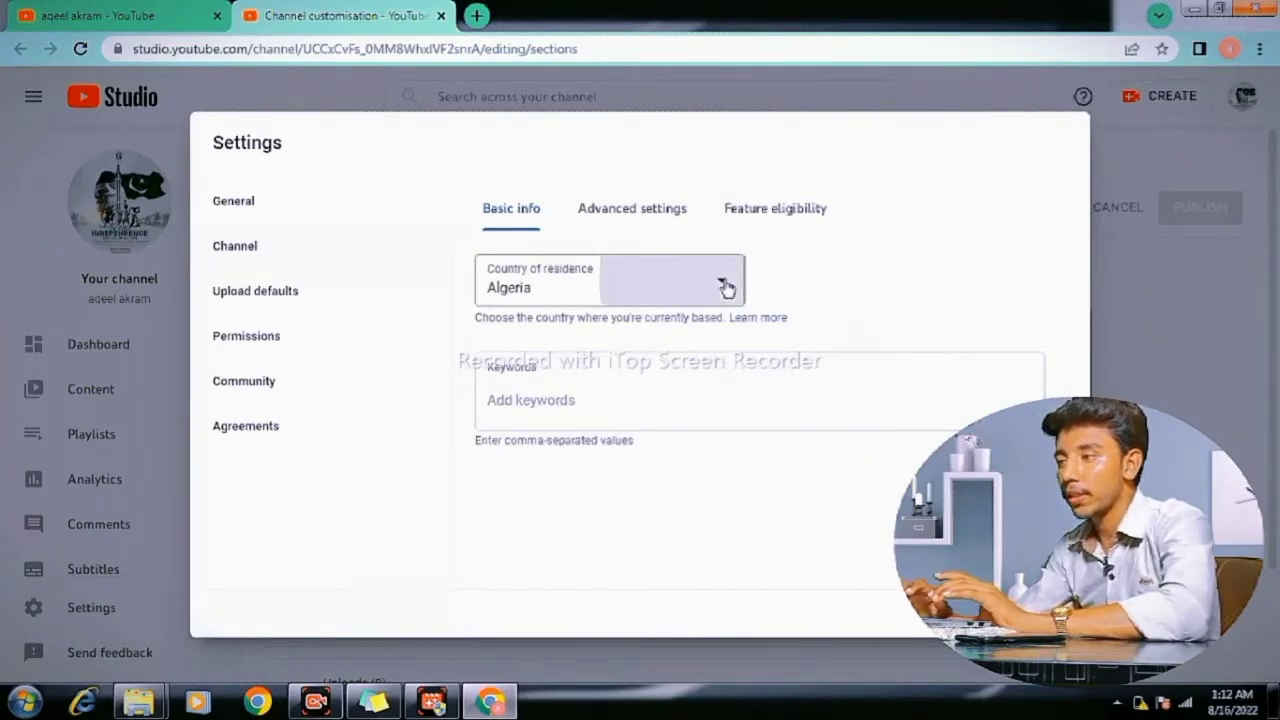
{"action": "scroll", "coordinate": [741, 423], "scroll_direction": "down", "scroll_amount": 4}
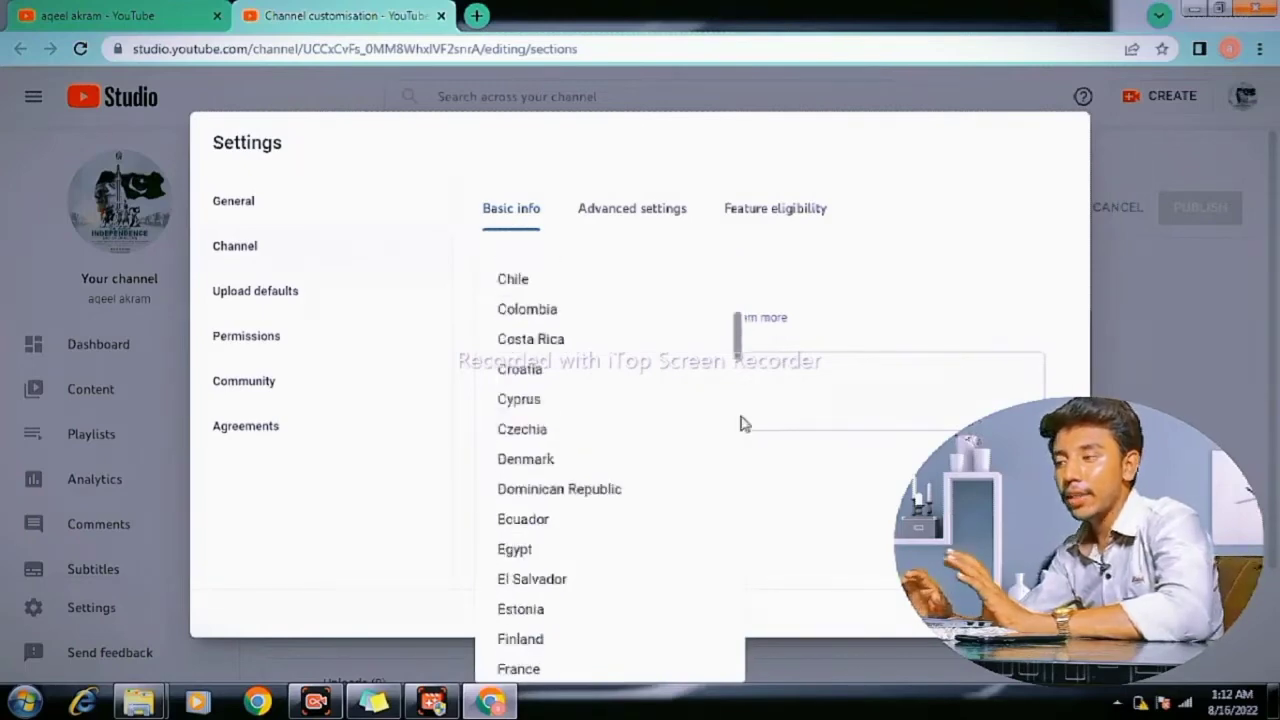
{"action": "scroll", "coordinate": [743, 470], "scroll_direction": "down", "scroll_amount": 10}
{"action": "scroll", "coordinate": [745, 510], "scroll_direction": "down", "scroll_amount": 4}
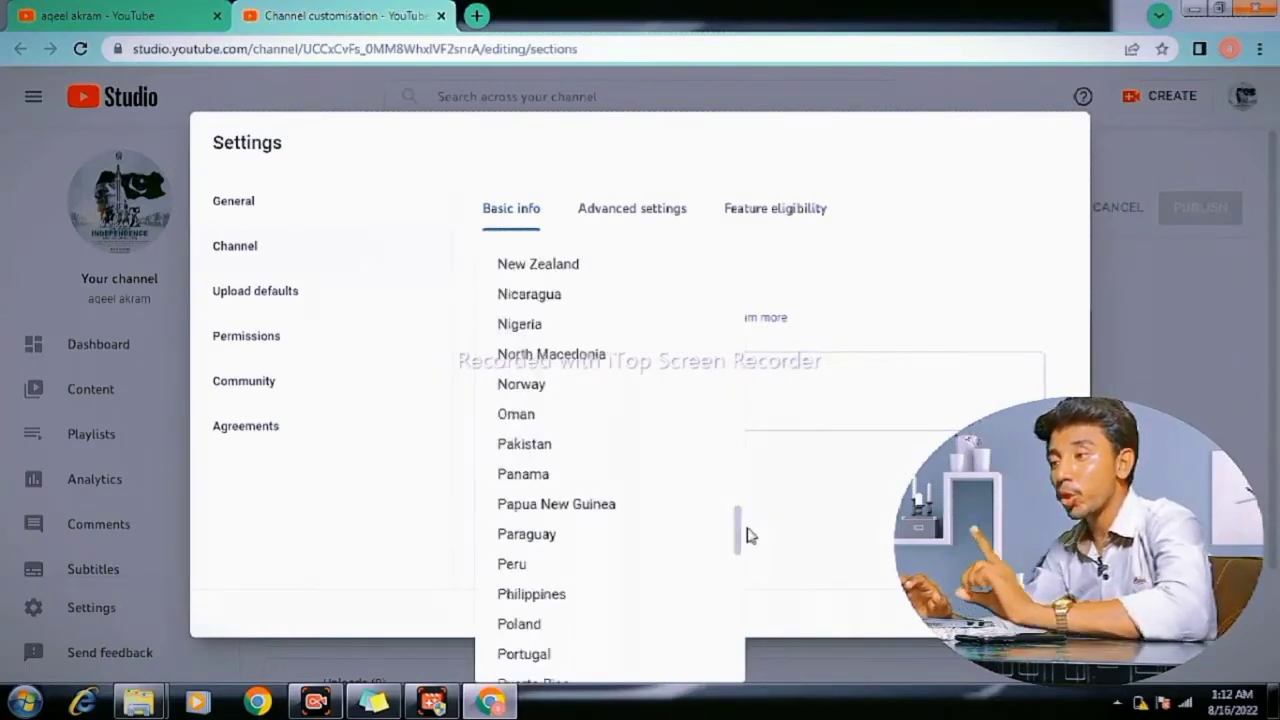
{"action": "left_click", "coordinate": [538, 445]}
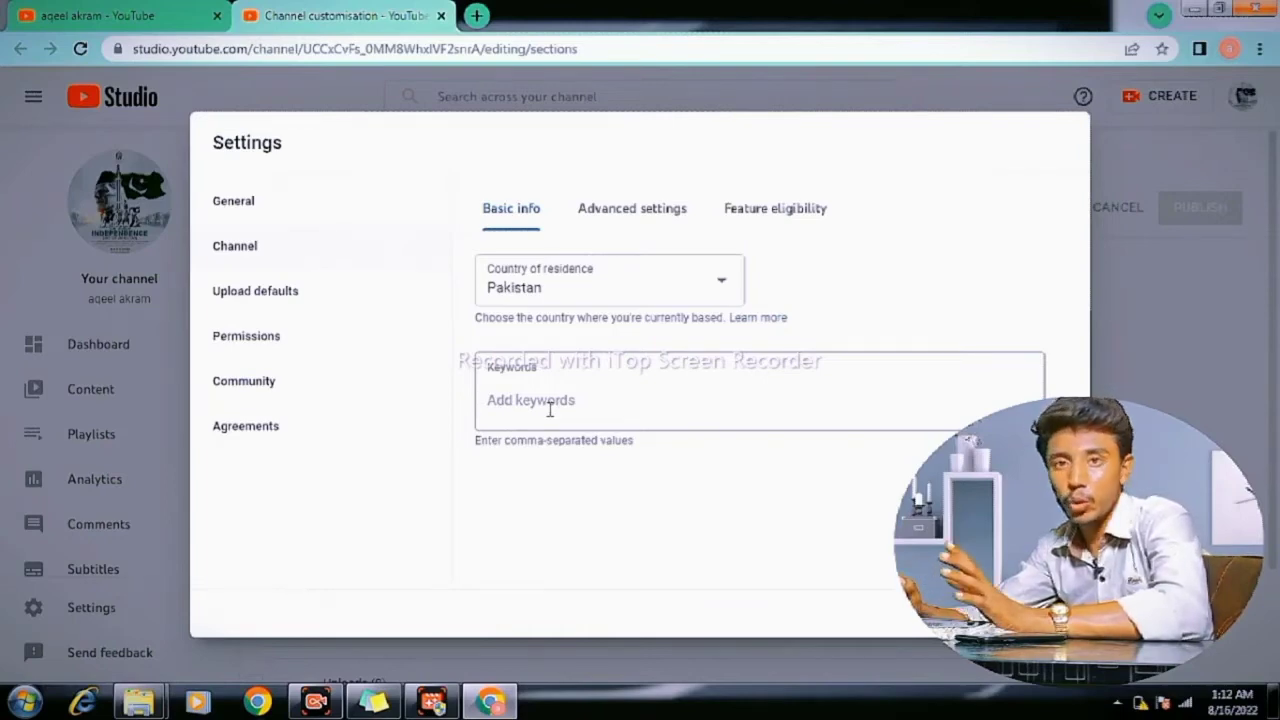
- Add the channel owner's full name as the first channel keyword
{"action": "left_click", "coordinate": [549, 410]}
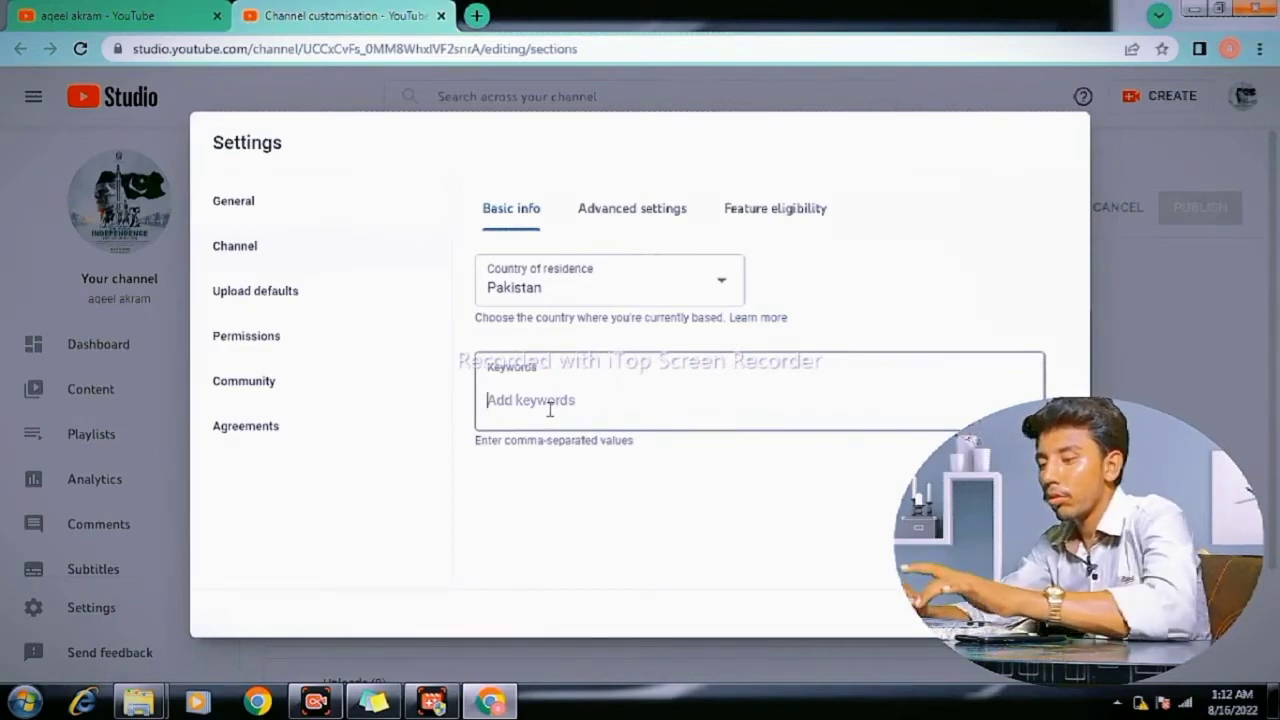
{"action": "type", "text": "a"}
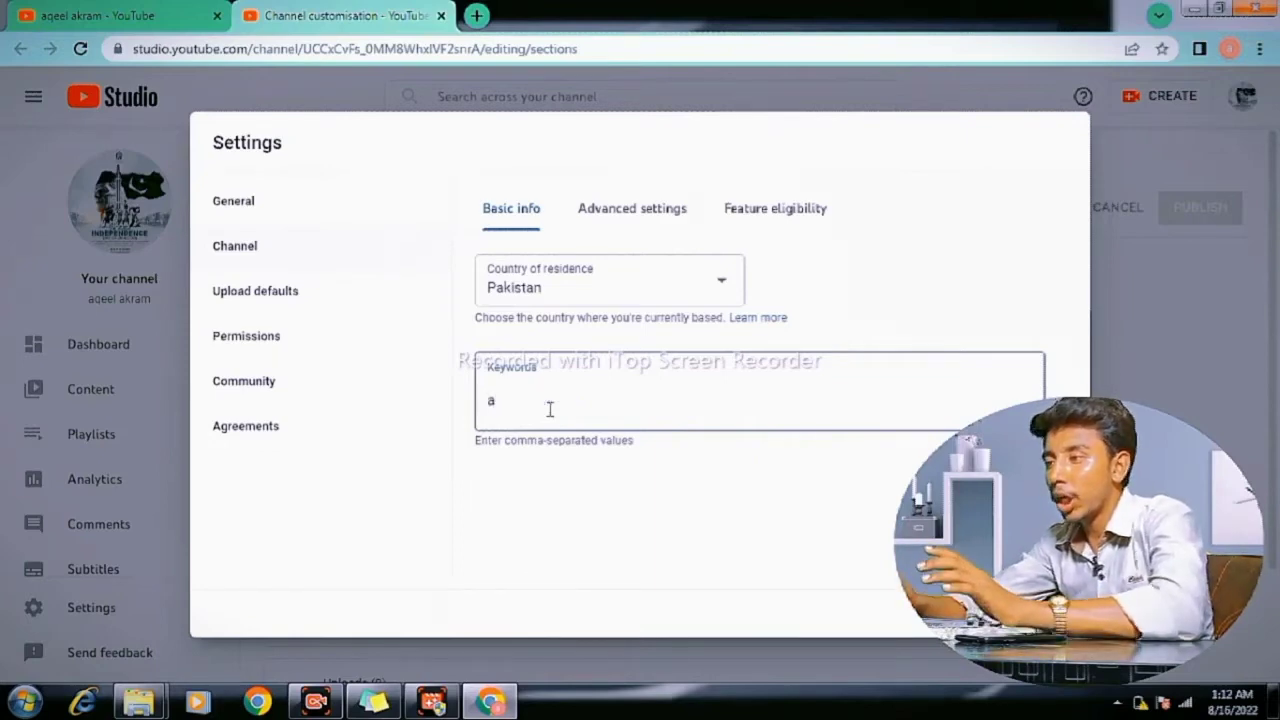
{"action": "type", "text": "qee"}
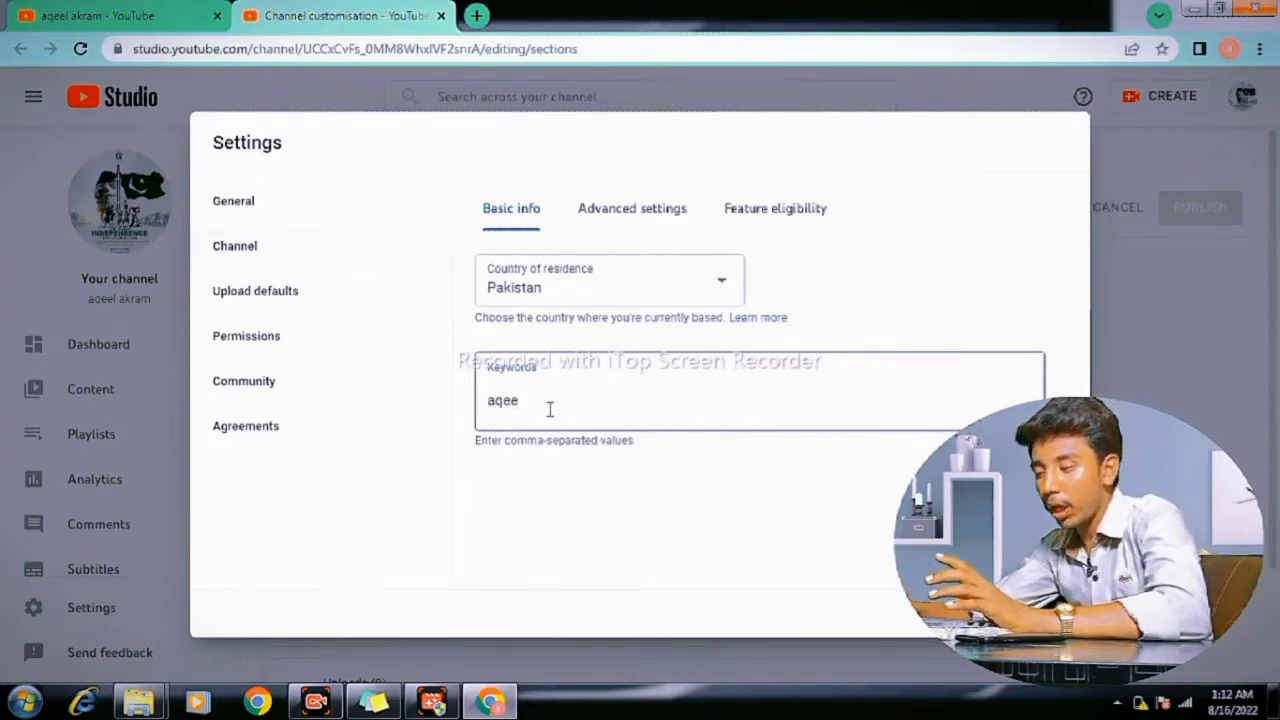
{"action": "type", "text": "l akram"}
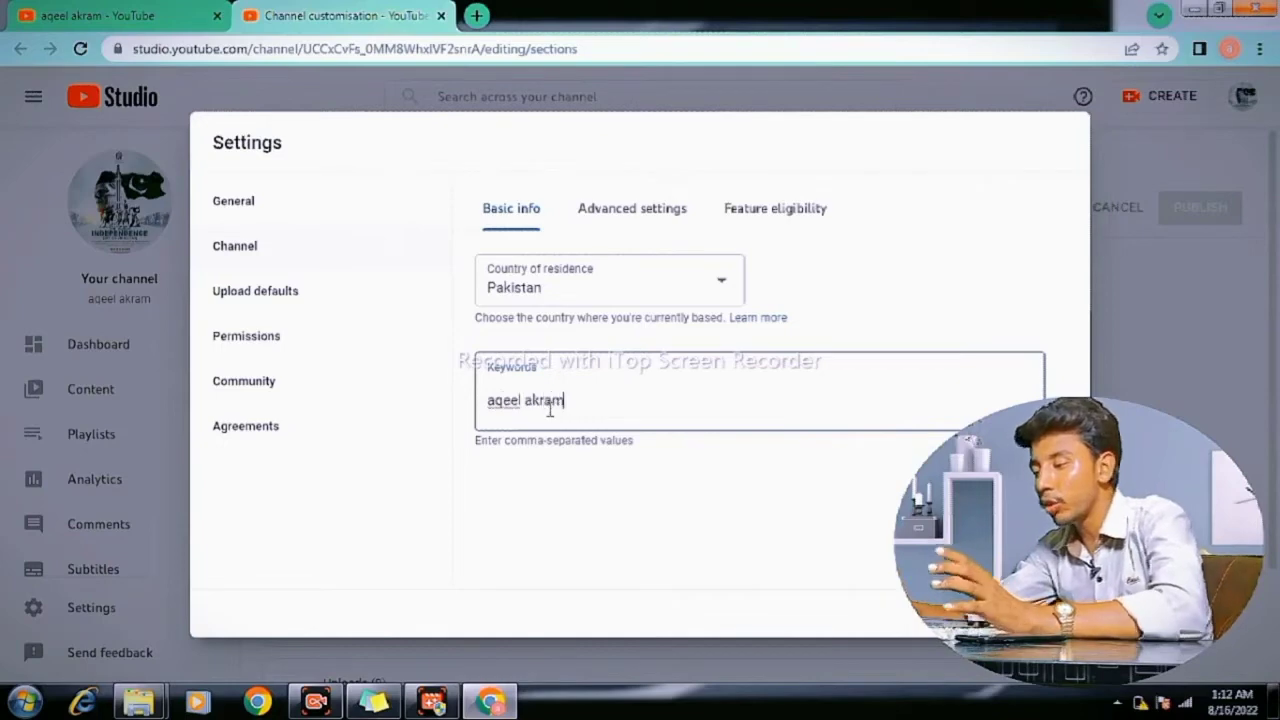
{"action": "key", "text": "Return"}
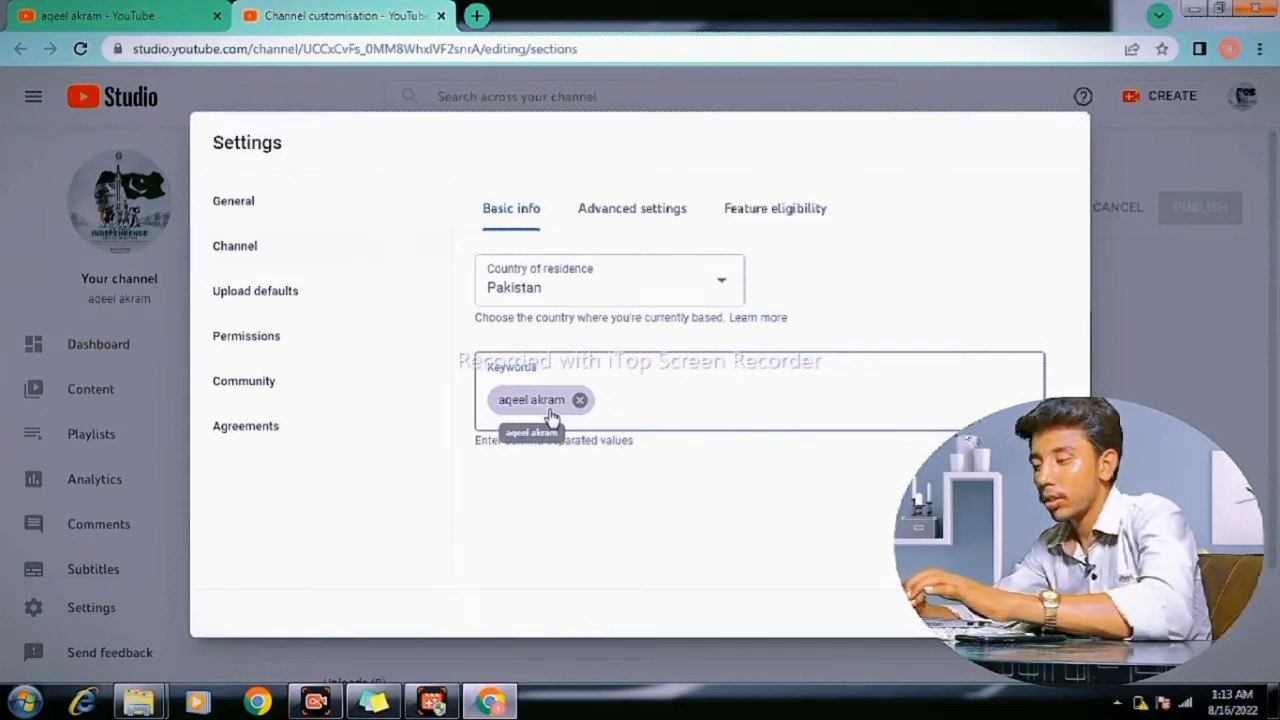
- Add "online earing" and "earning" to the channel keywords
{"action": "type", "text": "online"}
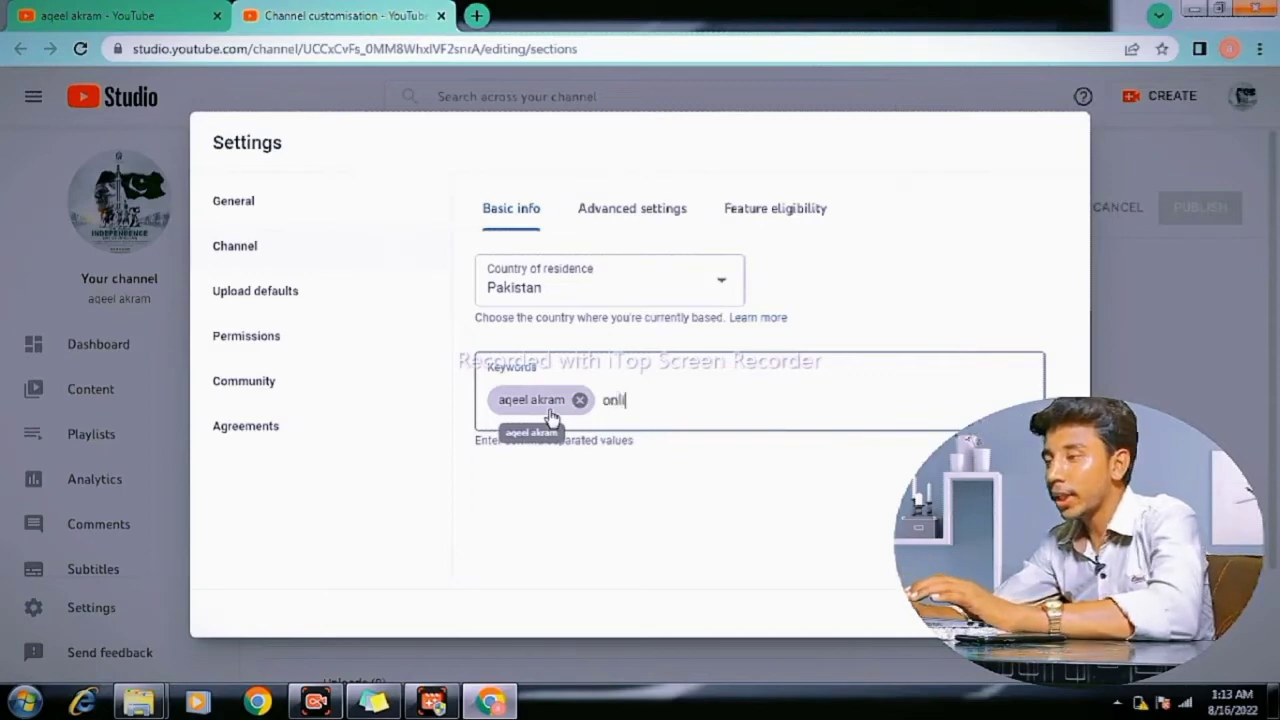
{"action": "type", "text": " e"}
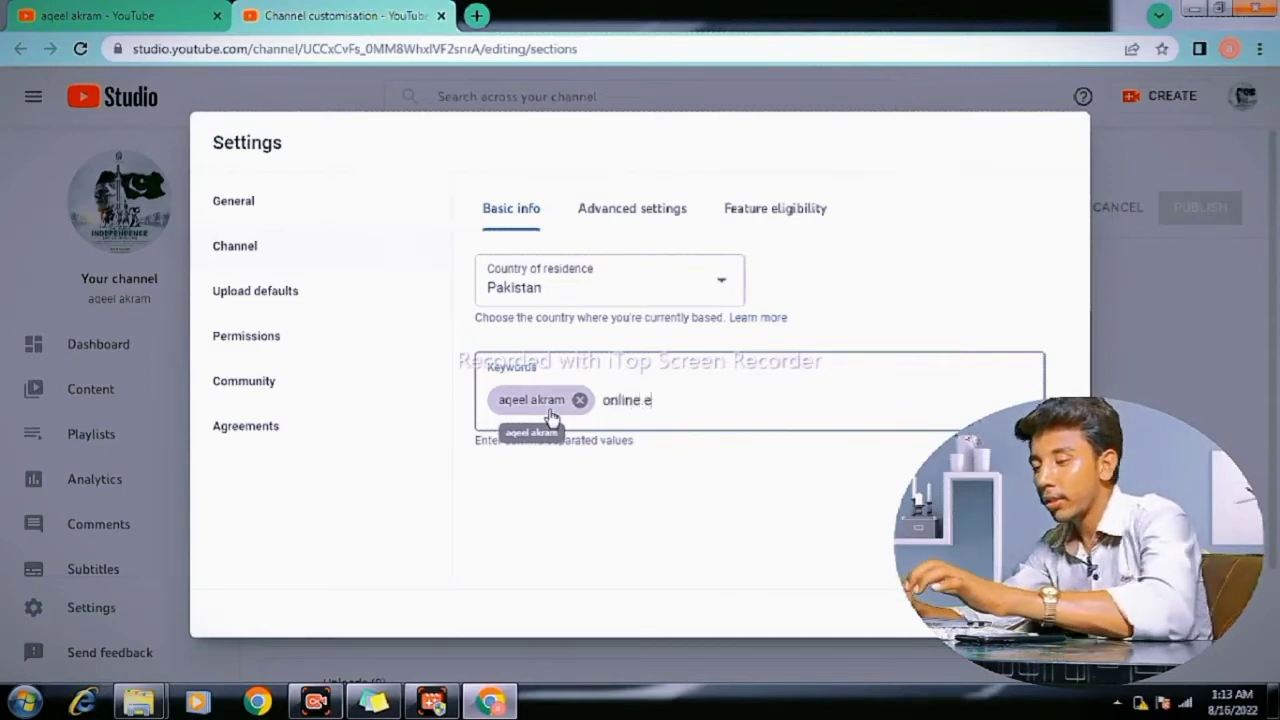
{"action": "type", "text": "arling"}
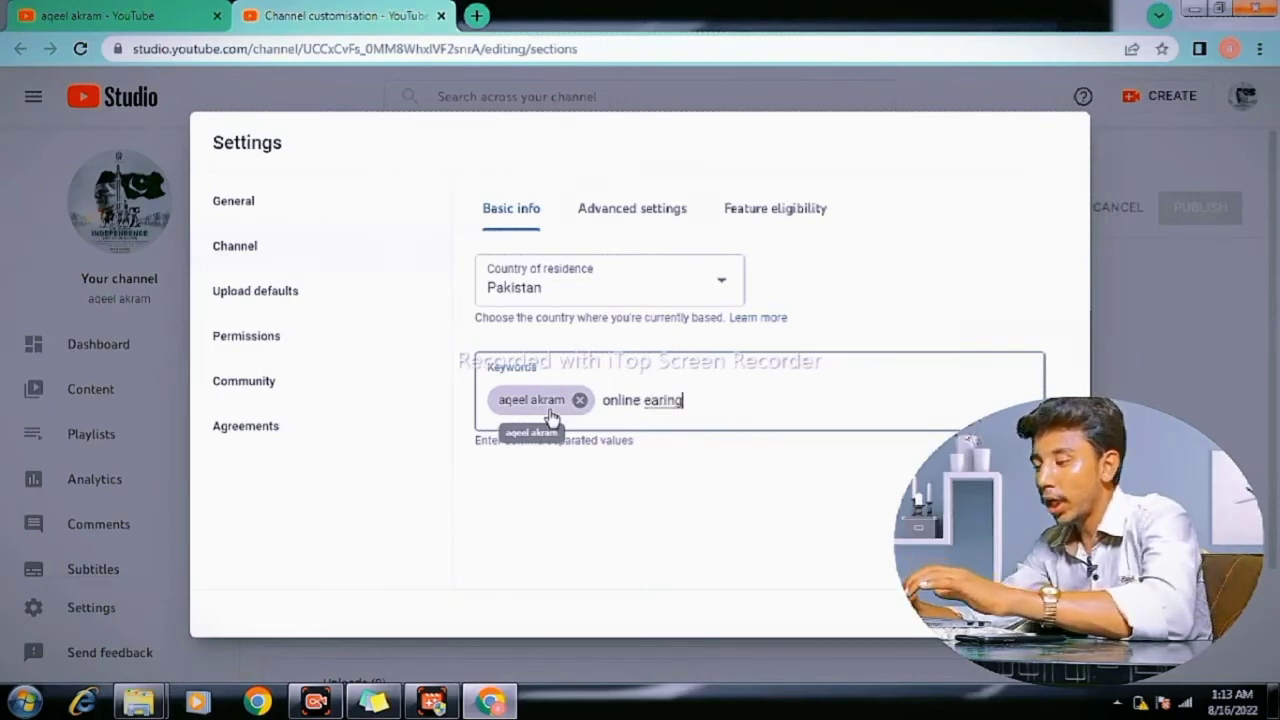
{"action": "key", "text": "comma"}
{"action": "type", "text": "e"}
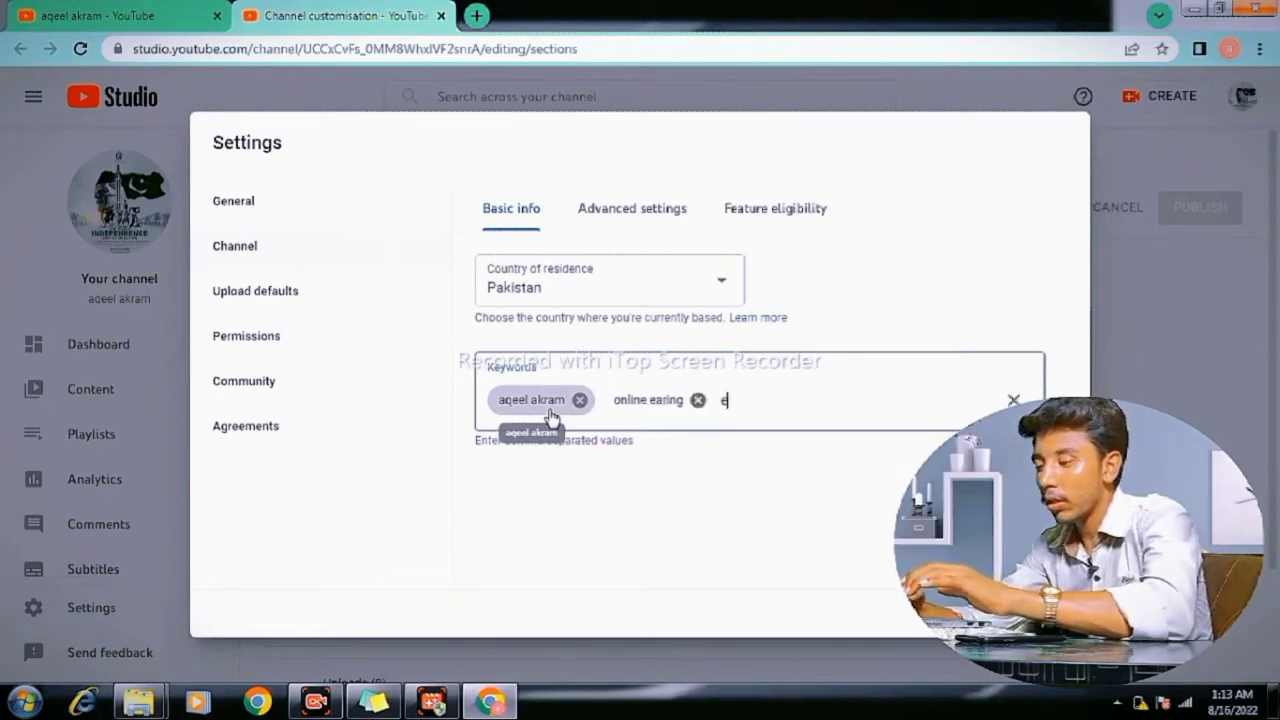
{"action": "type", "text": "arning"}
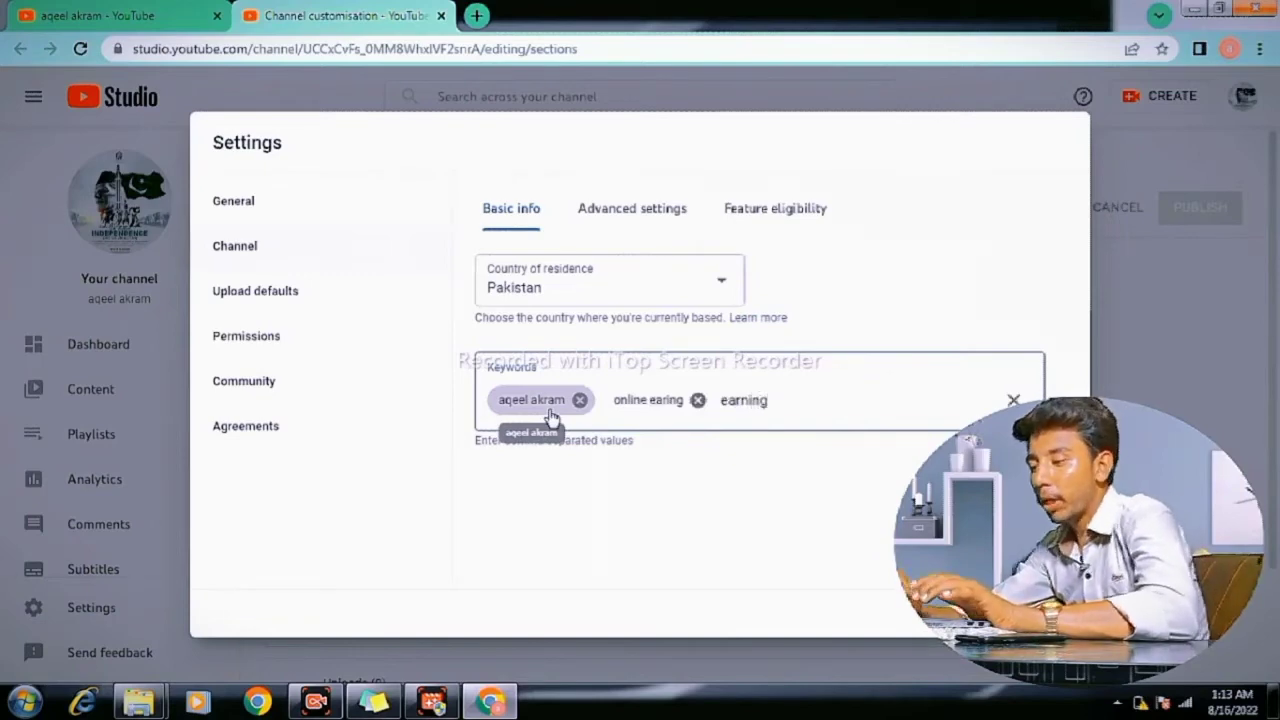
{"action": "key", "text": "comma"}
- Add "online" and "make money" to the channel keywords
{"action": "type", "text": "onl"}
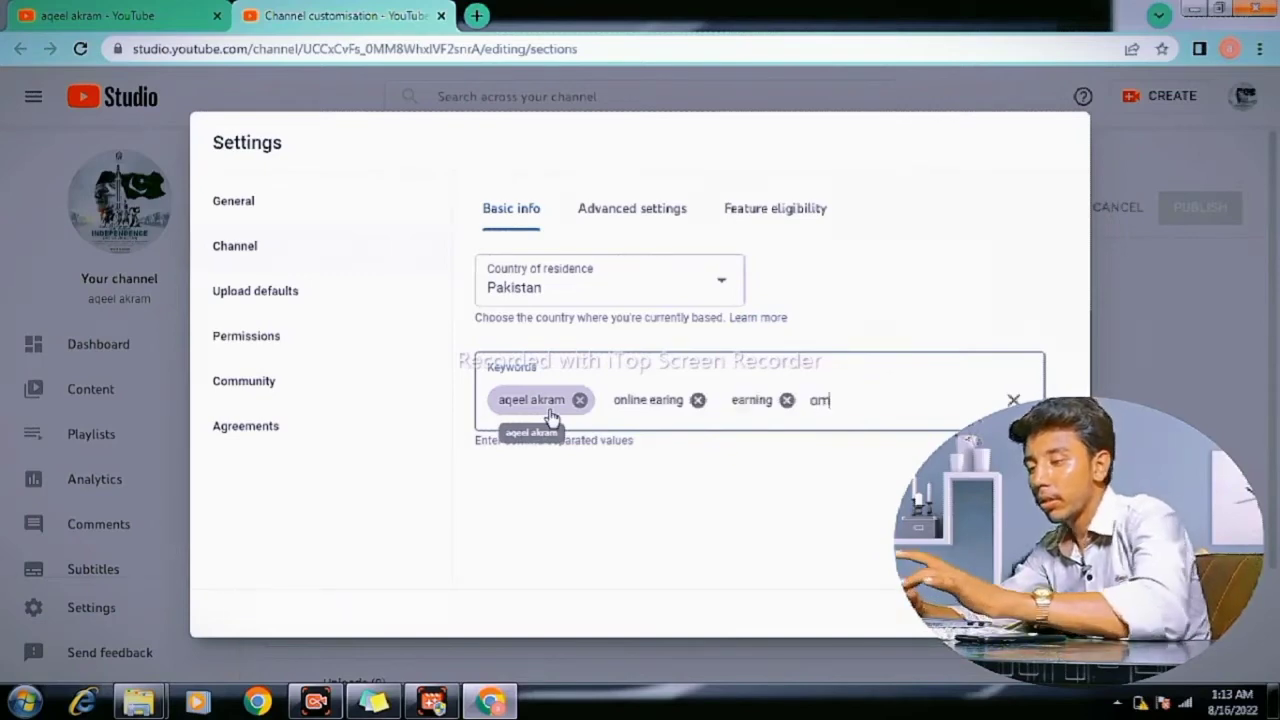
{"action": "key", "text": "BackSpace"}
{"action": "key", "text": "BackSpace"}
{"action": "type", "text": "nline"}
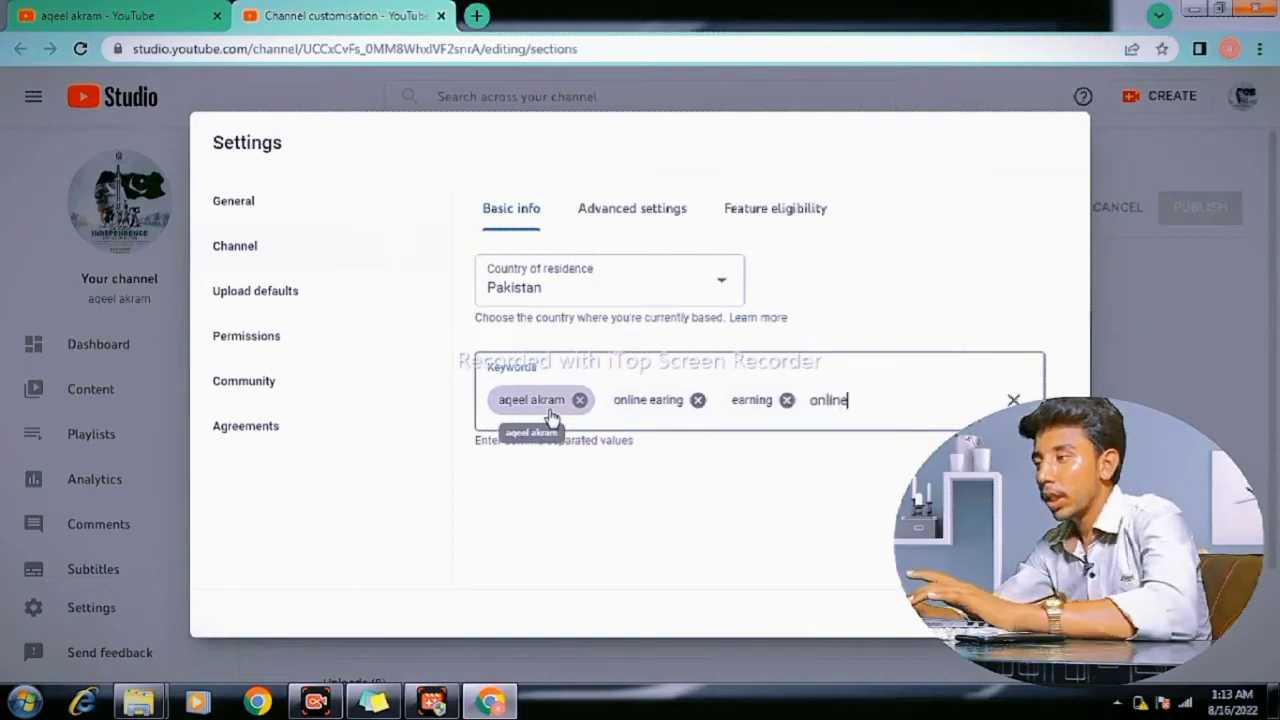
{"action": "key", "text": "comma"}
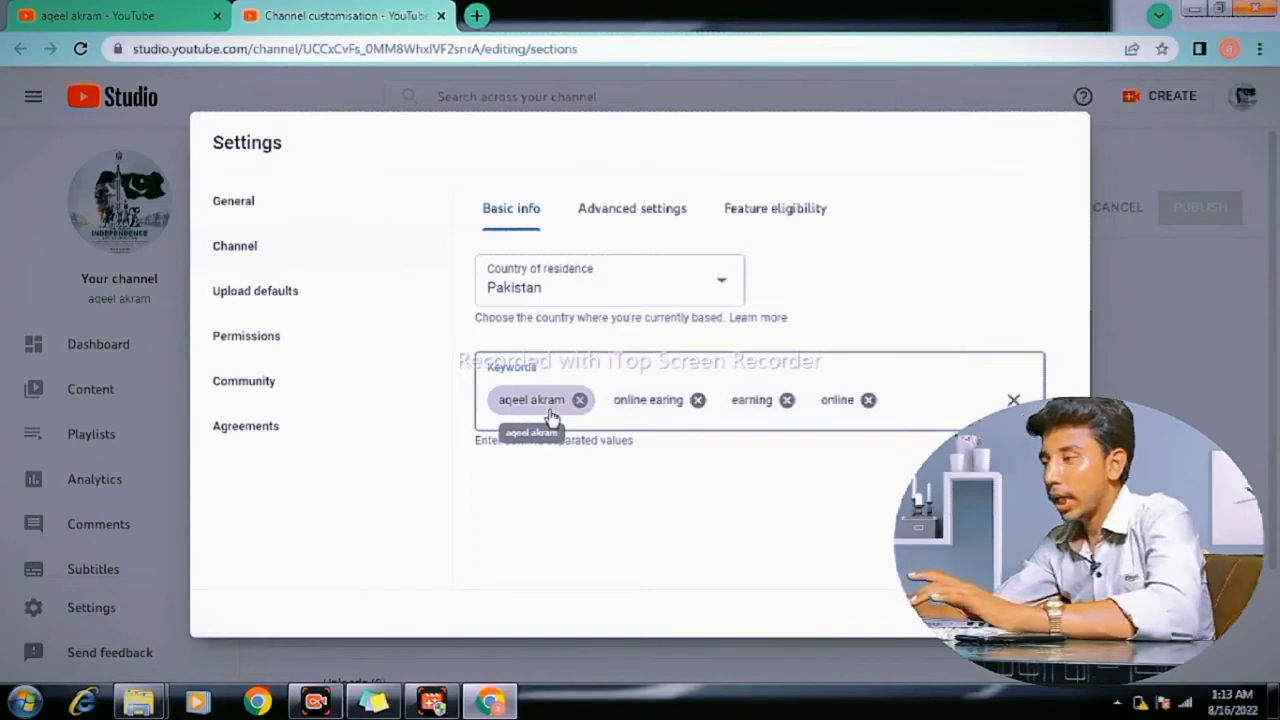
{"action": "type", "text": "k"}
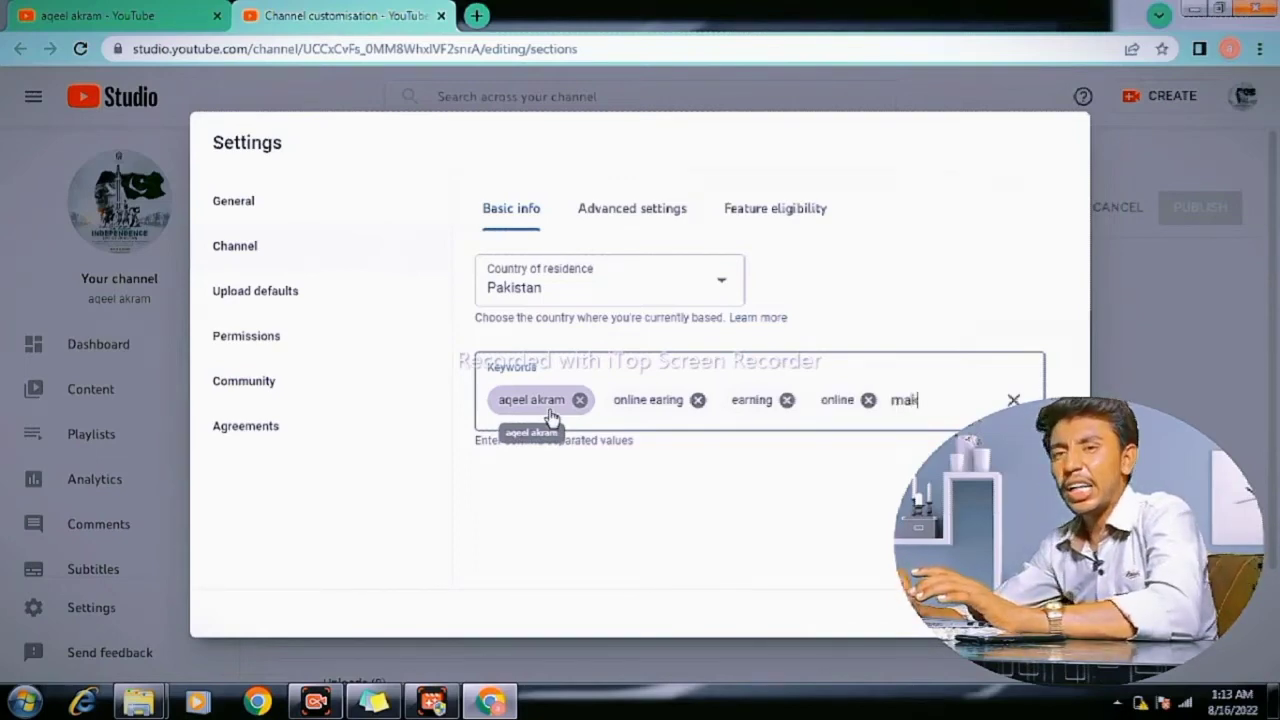
{"action": "type", "text": "e money"}
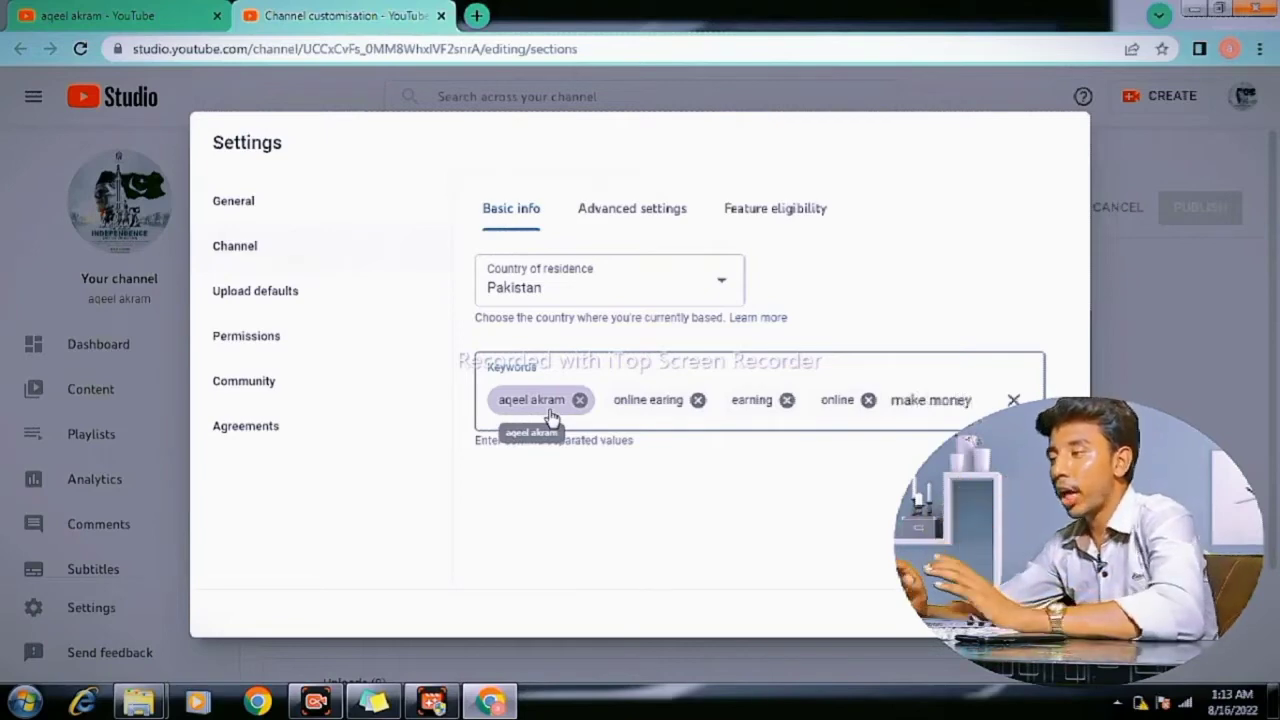
{"action": "key", "text": "Return"}
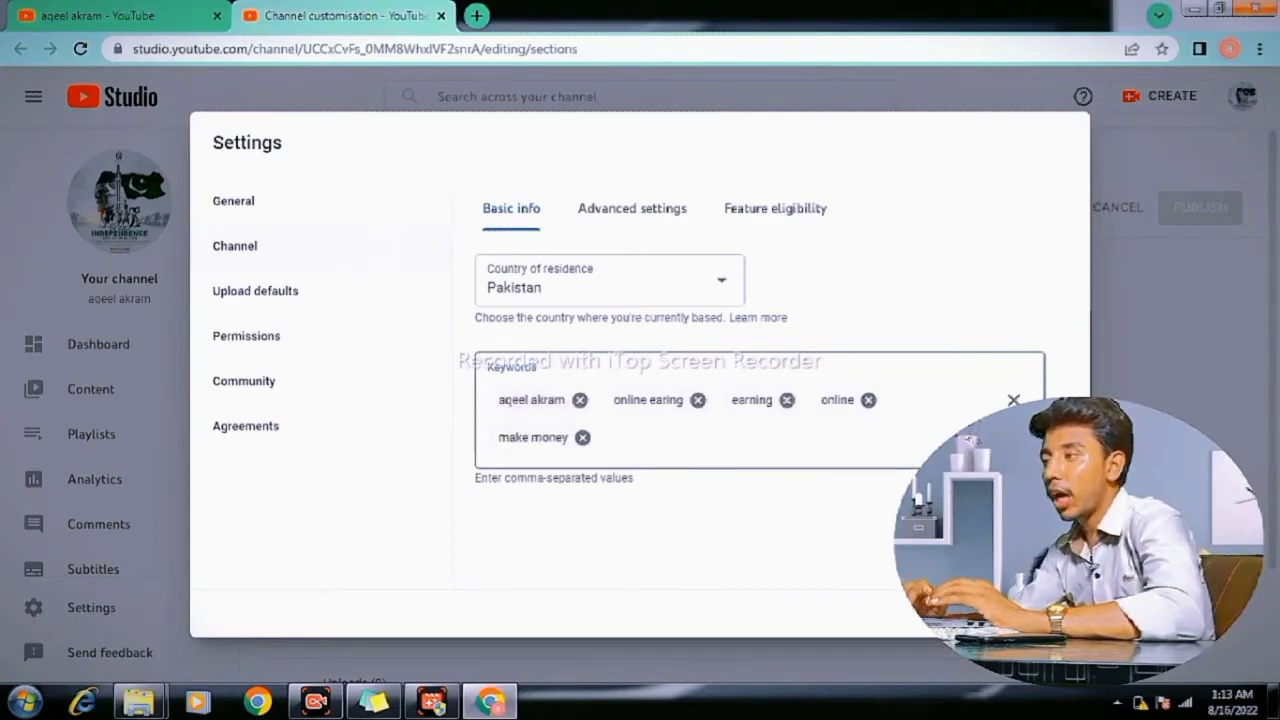
- Review the channel's advanced settings and feature eligibility, and save the channel settings
{"action": "left_click", "coordinate": [648, 218]}
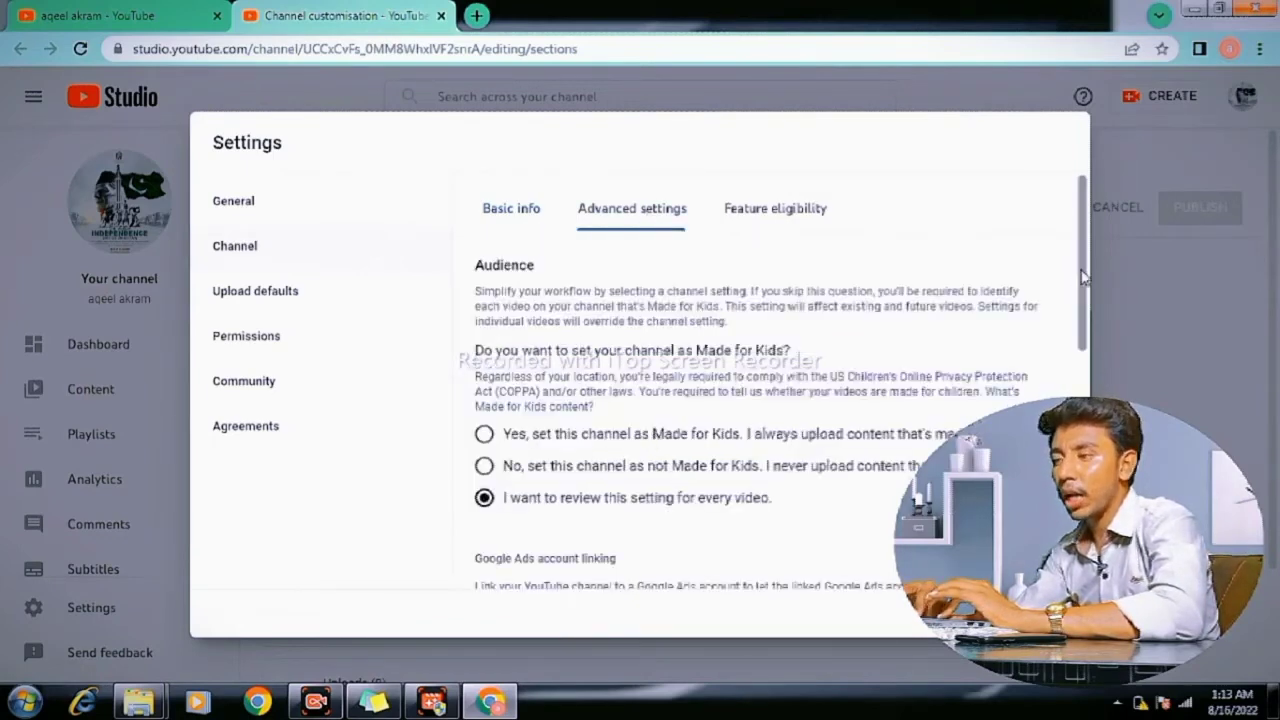
{"action": "left_click_drag", "start_coordinate": [1082, 285], "coordinate": [1082, 455]}
{"action": "scroll", "coordinate": [811, 417], "scroll_direction": "down", "scroll_amount": 2}
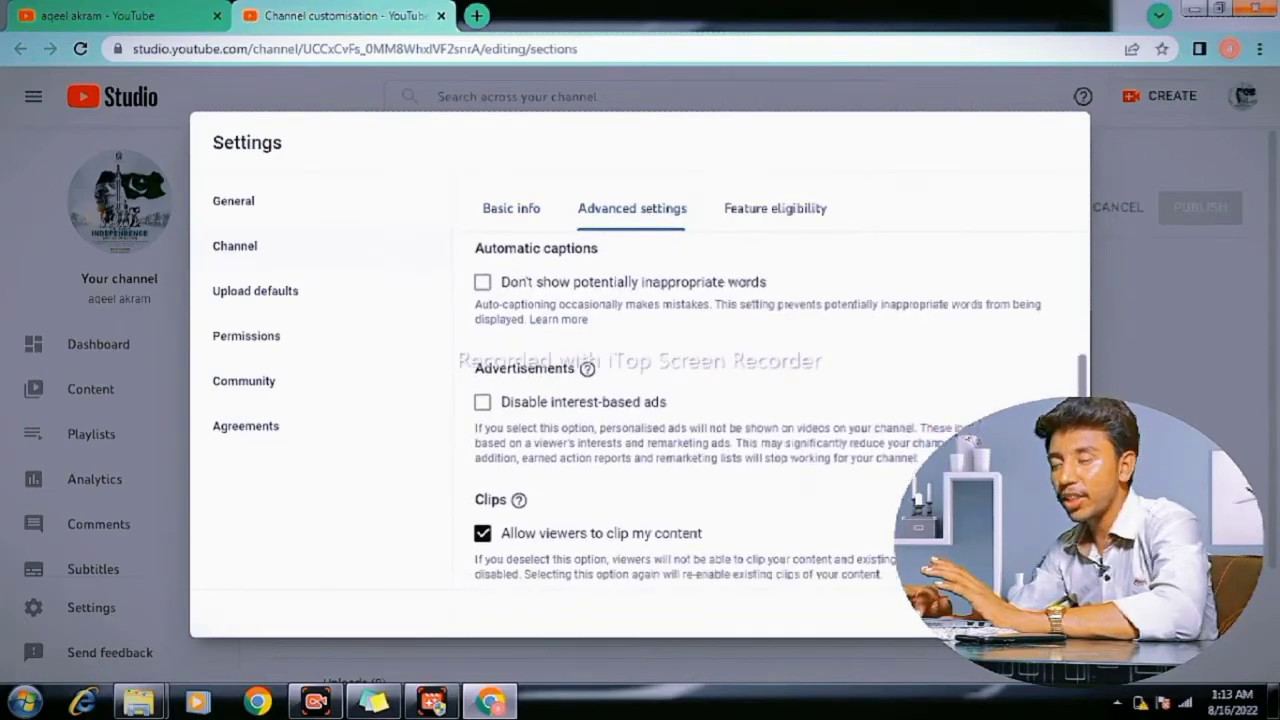
{"action": "scroll", "coordinate": [1040, 440], "scroll_direction": "up", "scroll_amount": 5}
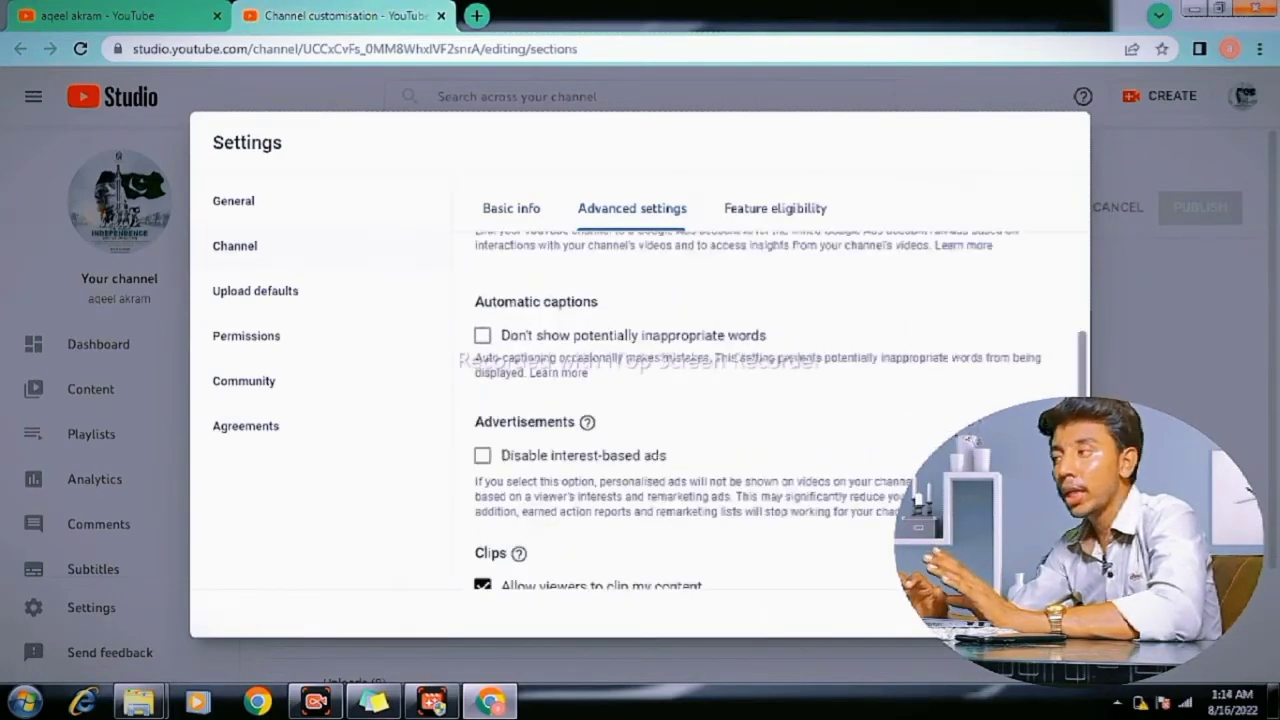
{"action": "scroll", "coordinate": [1106, 374], "scroll_direction": "down", "scroll_amount": 1}
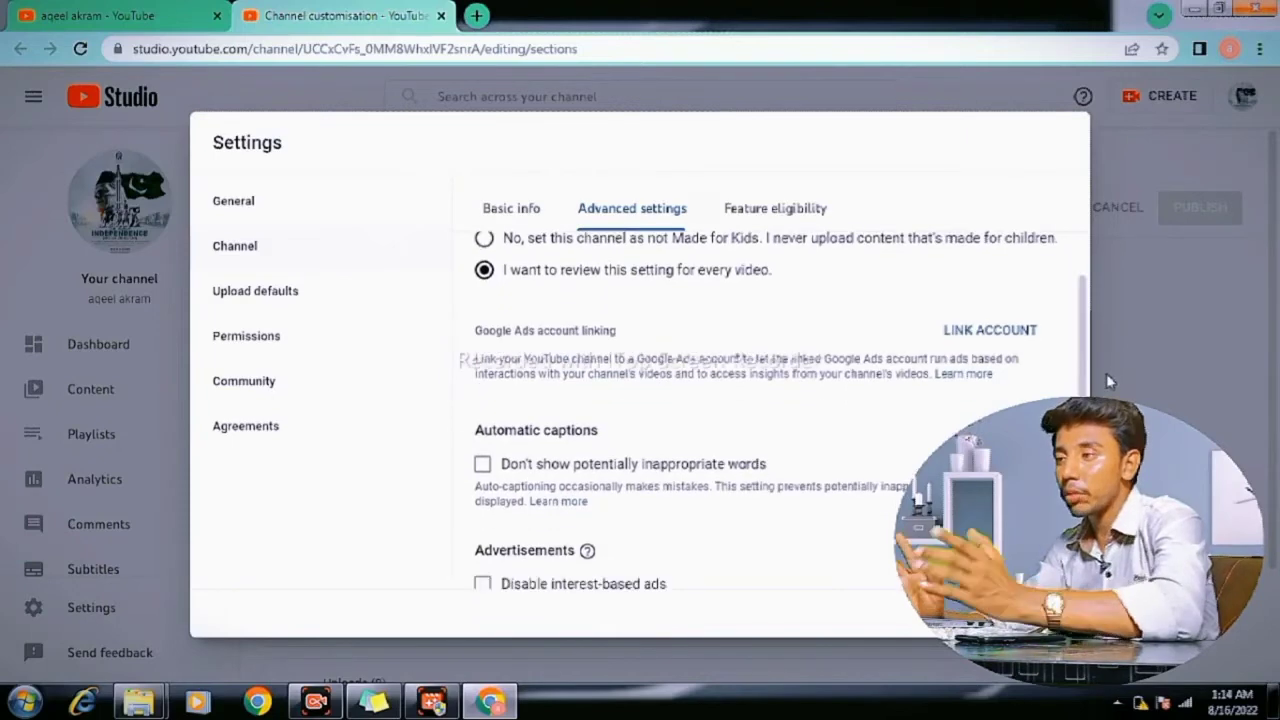
{"action": "left_click", "coordinate": [757, 217]}
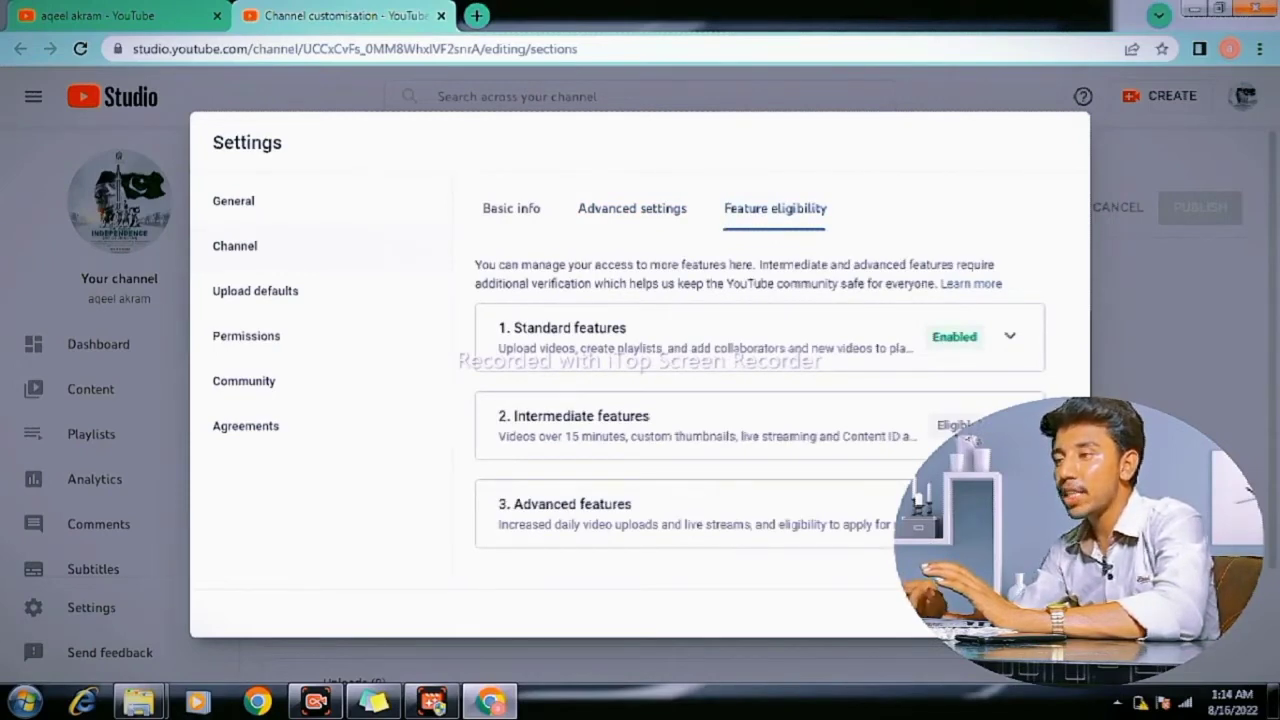
{"action": "key", "text": "Escape"}
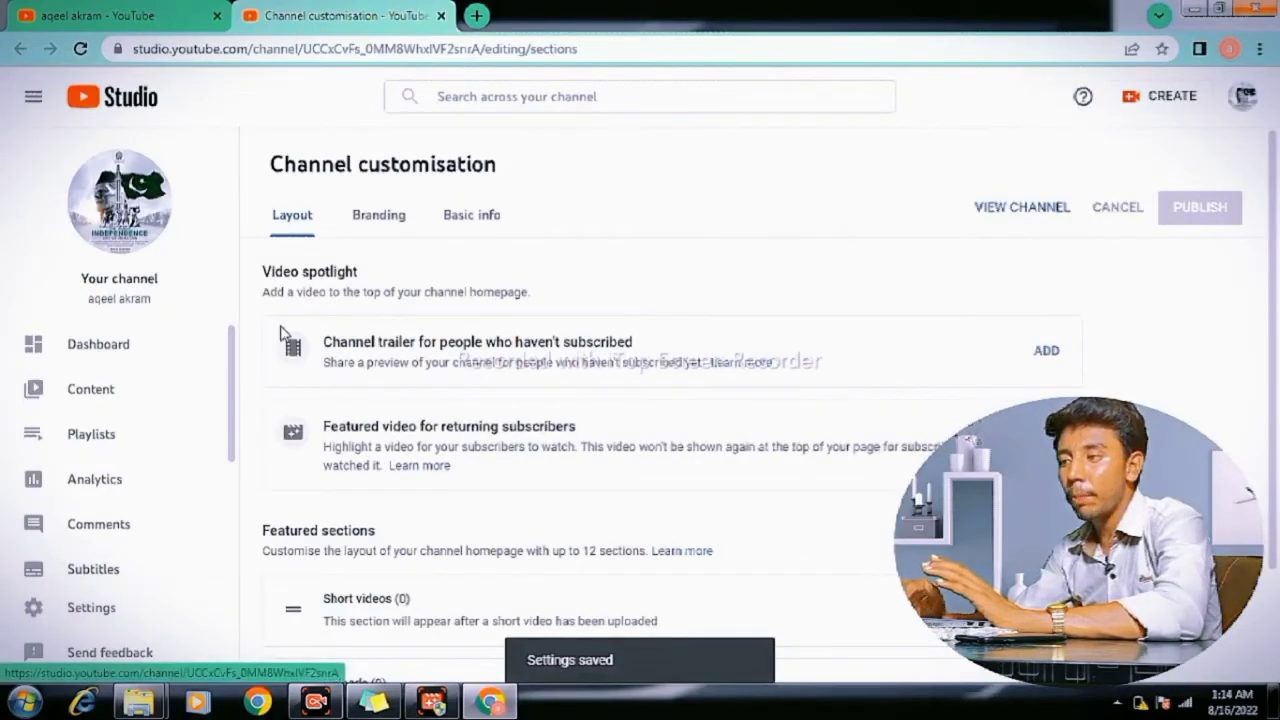
- Examine the channel's basic info page and its branding options for picture, banner image and video watermark
{"action": "left_click", "coordinate": [470, 219]}
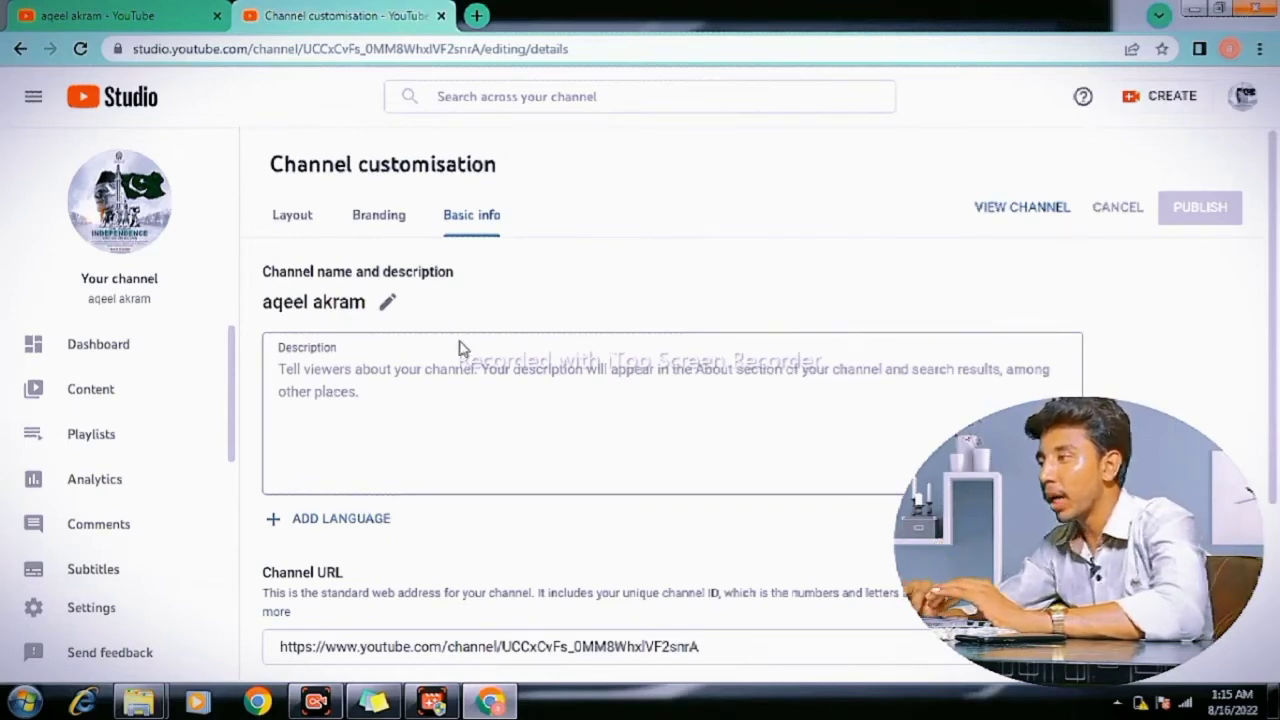
{"action": "left_click", "coordinate": [374, 228]}
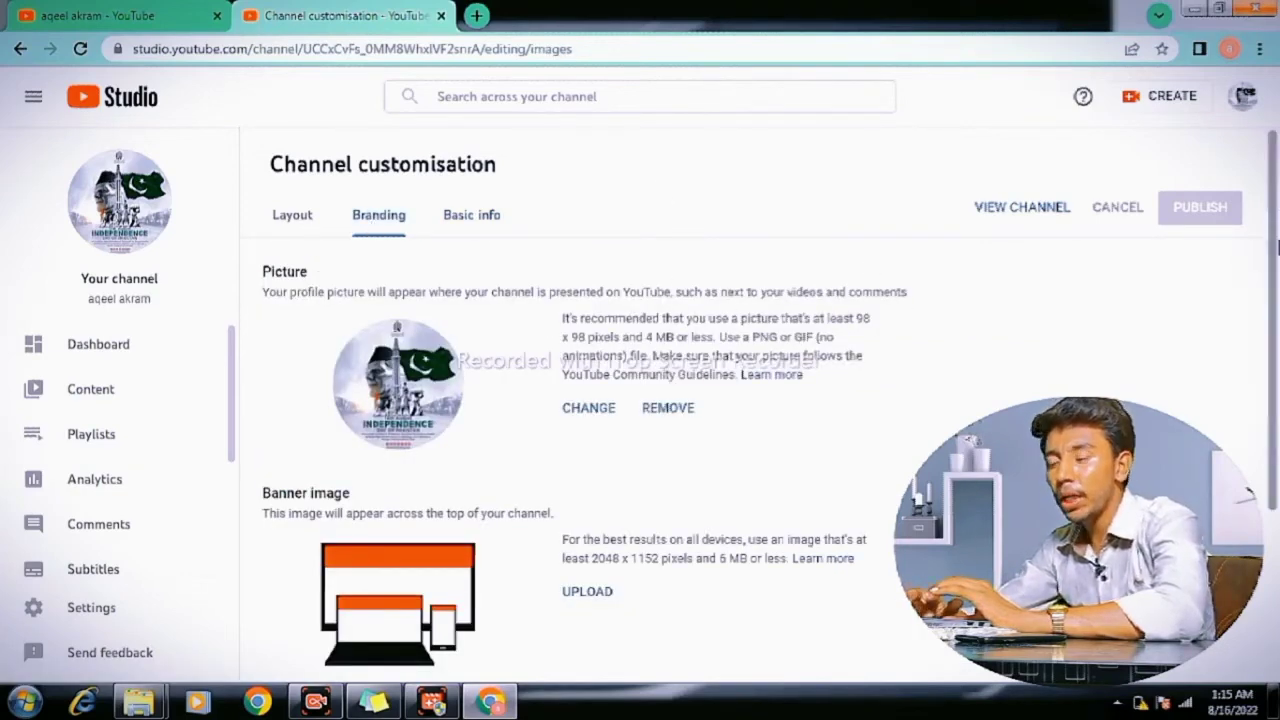
{"action": "scroll", "coordinate": [940, 310], "scroll_direction": "down", "scroll_amount": 1}
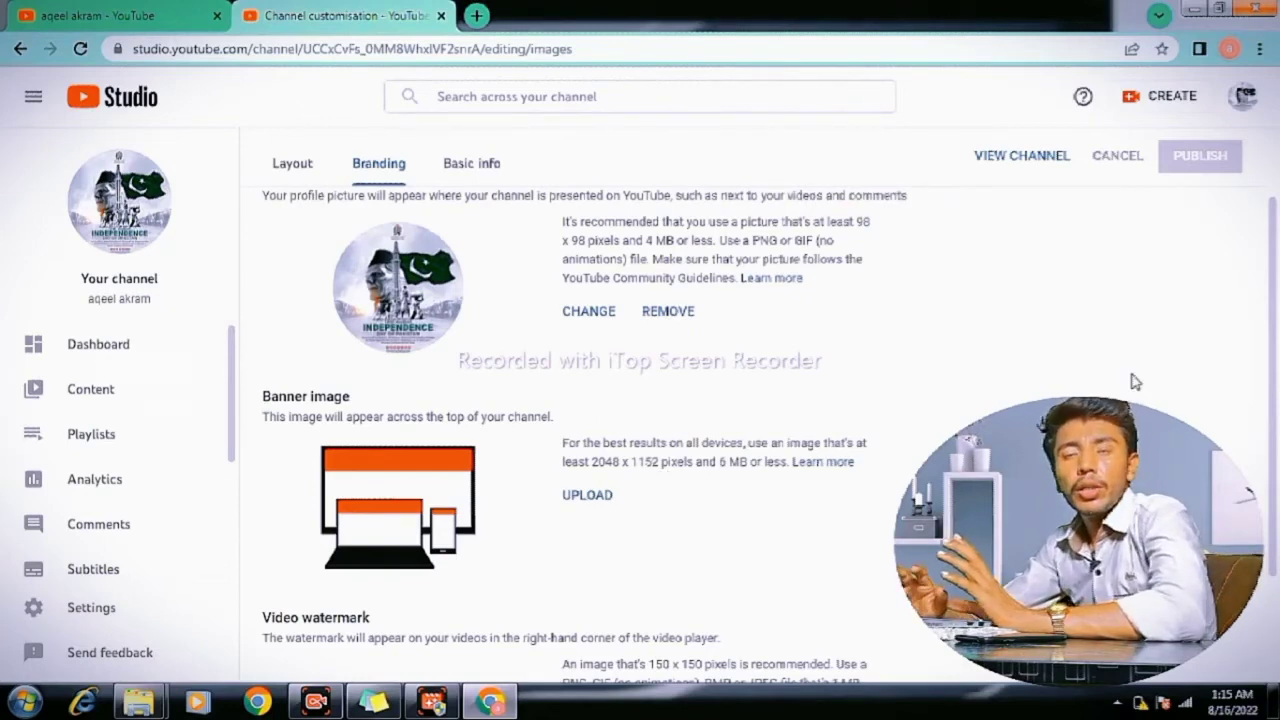
{"action": "scroll", "coordinate": [1276, 398], "scroll_direction": "down", "scroll_amount": 2}
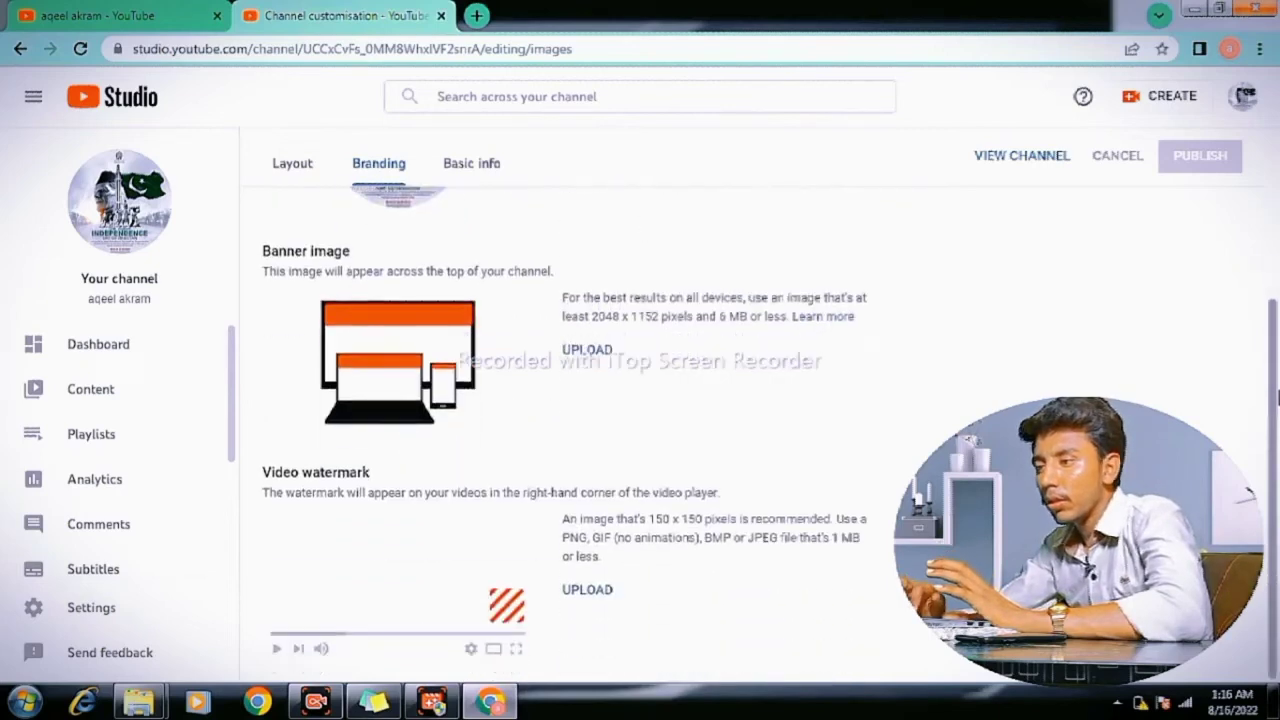